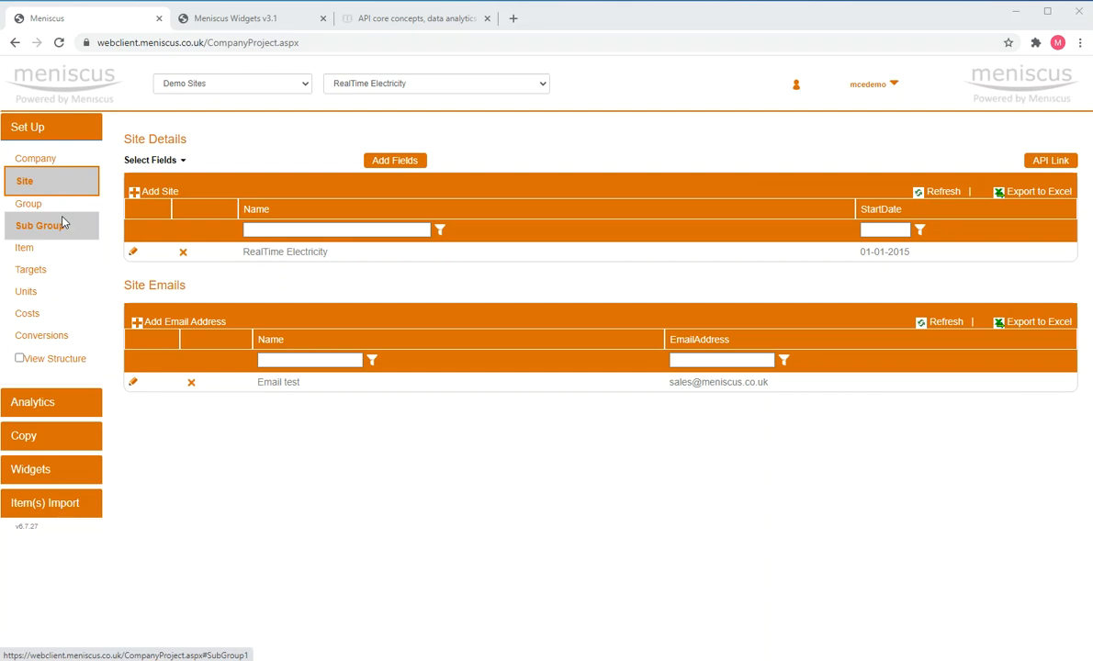
# Step: Look over the Analytics and Widgets sections of the web client and return to Set Up
pyautogui.click(42, 407)
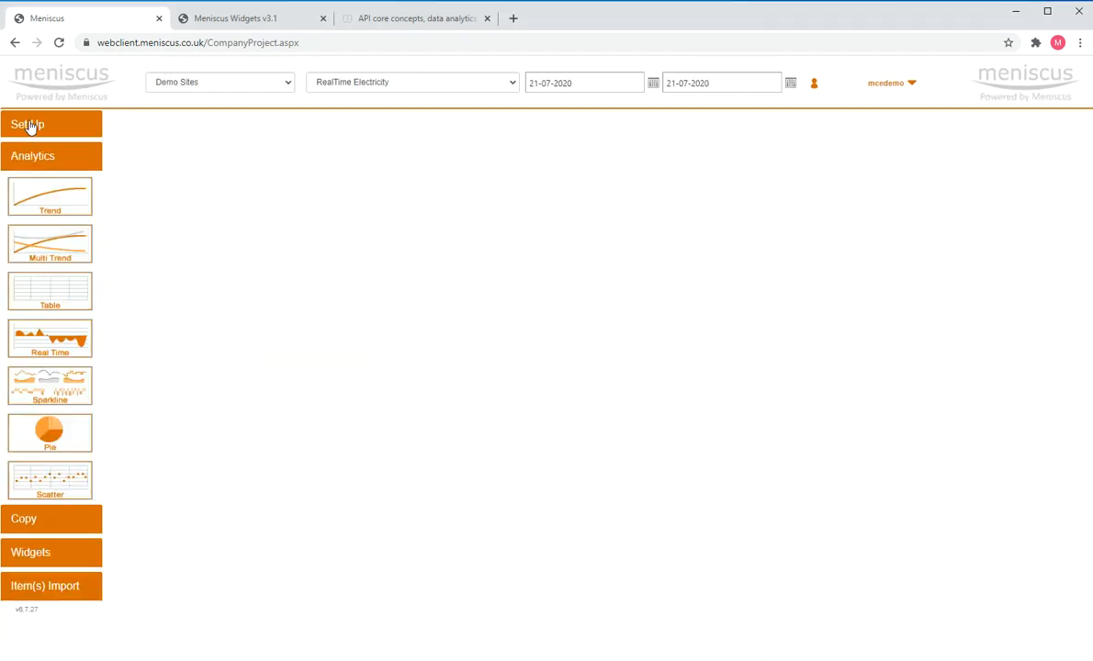
pyautogui.click(32, 124)
pyautogui.click(39, 466)
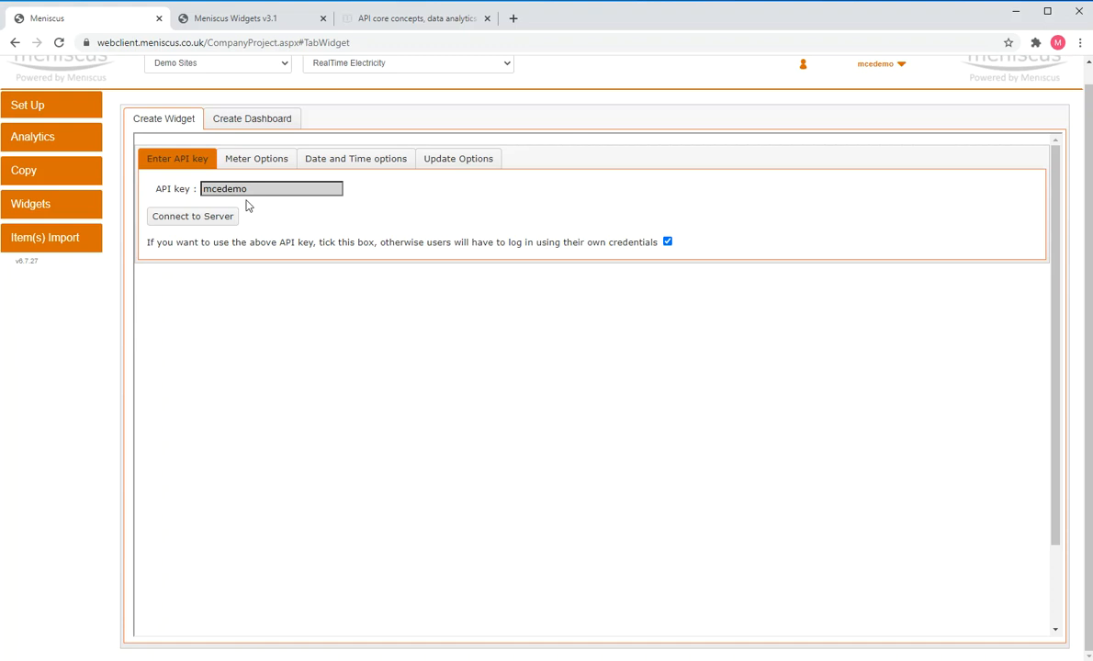
pyautogui.click(34, 107)
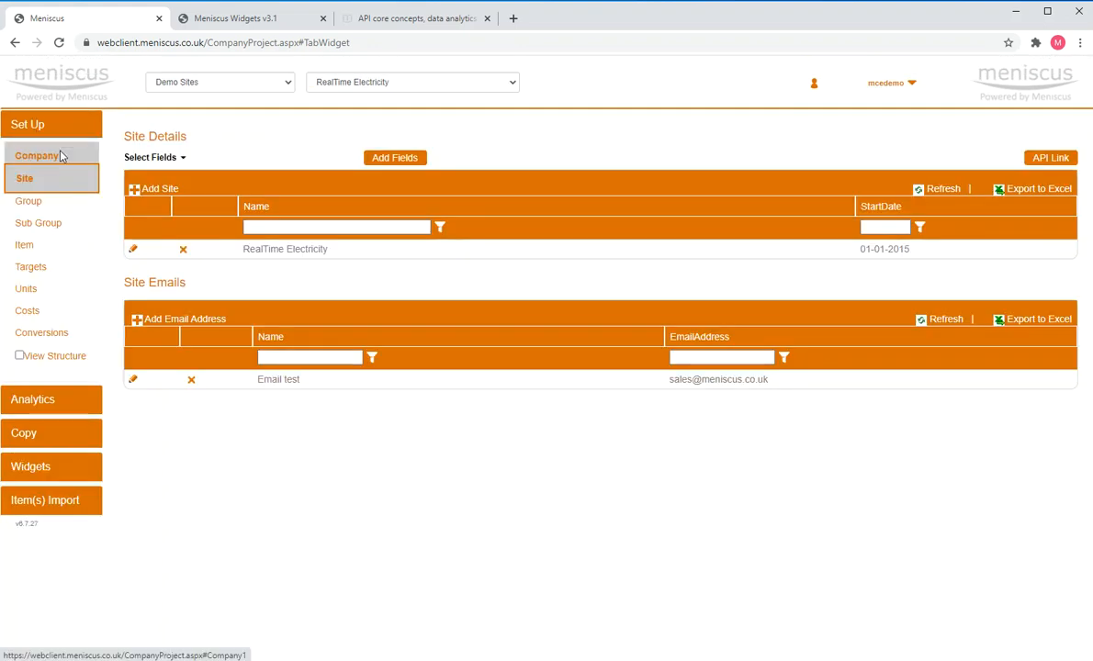
# Step: Switch to the Meniscus website and browse the method sections of the MCE API Documentation page
pyautogui.click(408, 17)
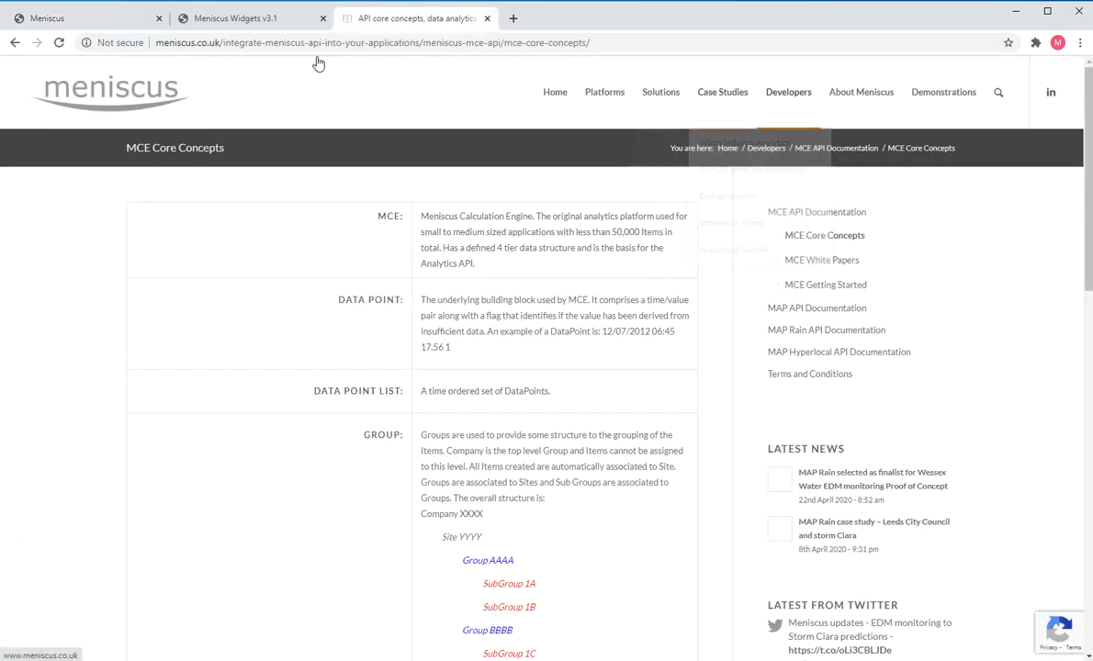
pyautogui.moveTo(796, 96)
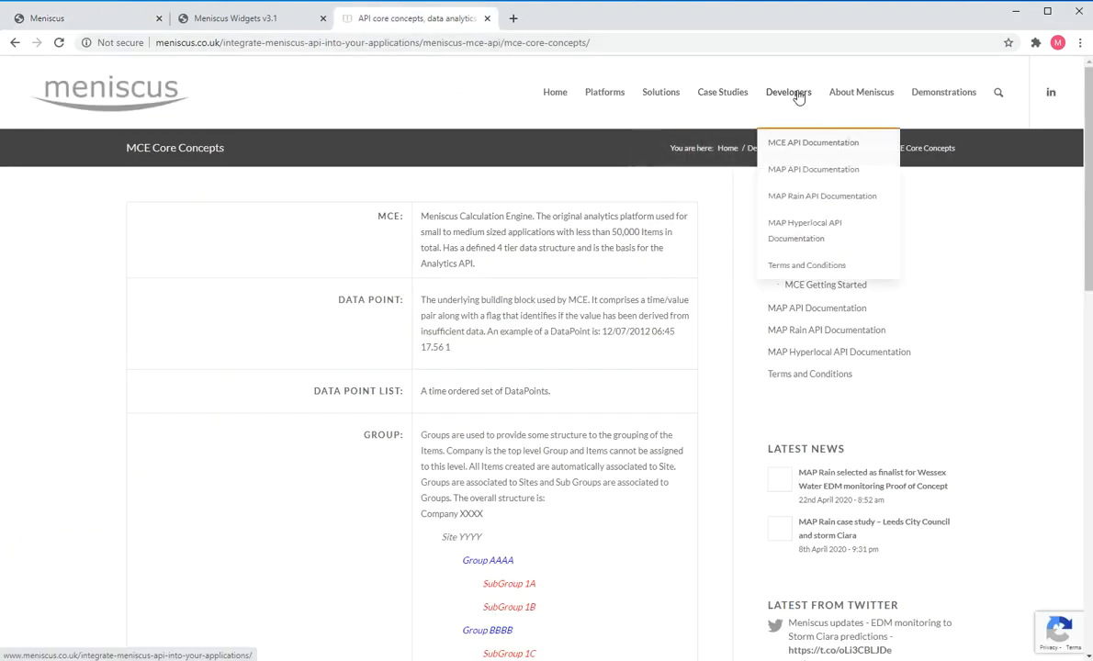
pyautogui.click(808, 151)
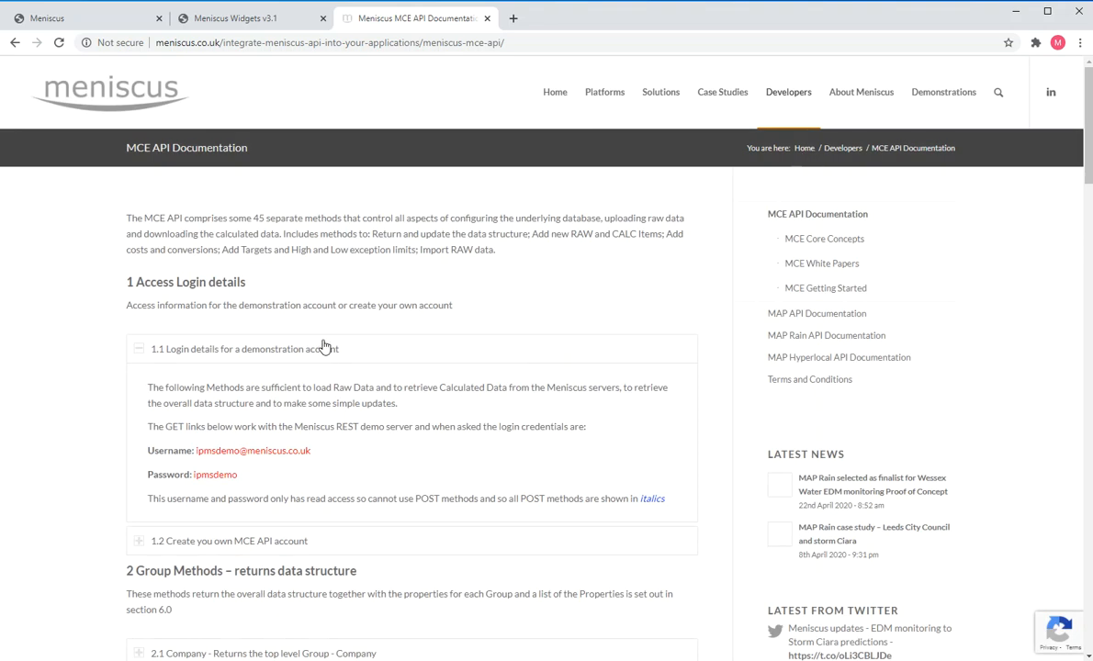
pyautogui.scroll(-20, 321, 347)
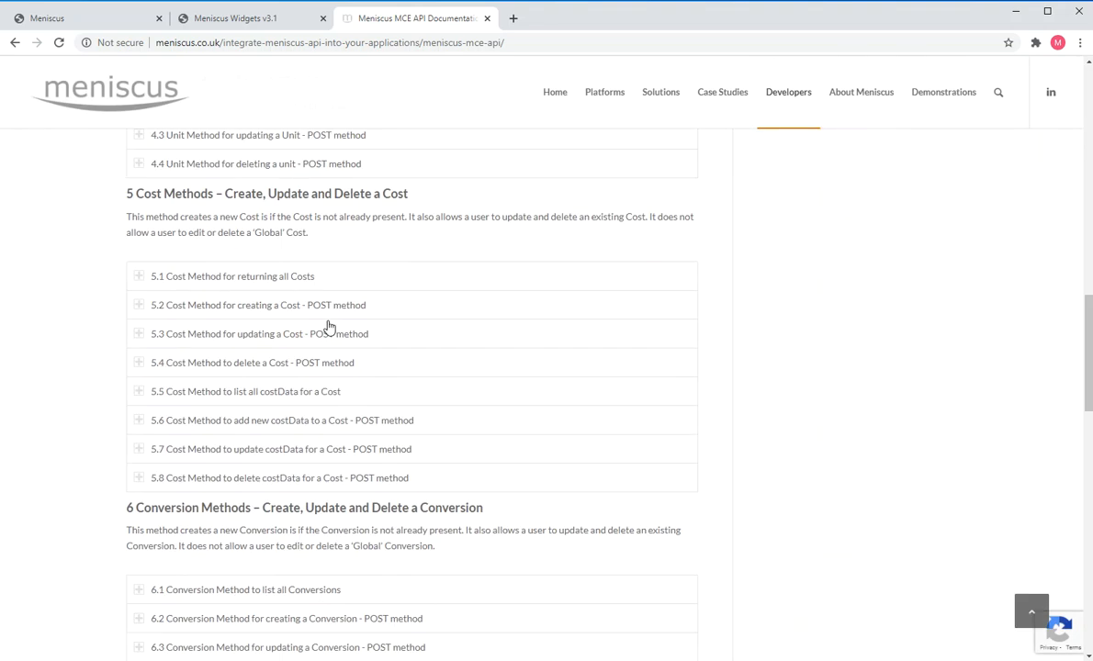
pyautogui.scroll(-3, 328, 327)
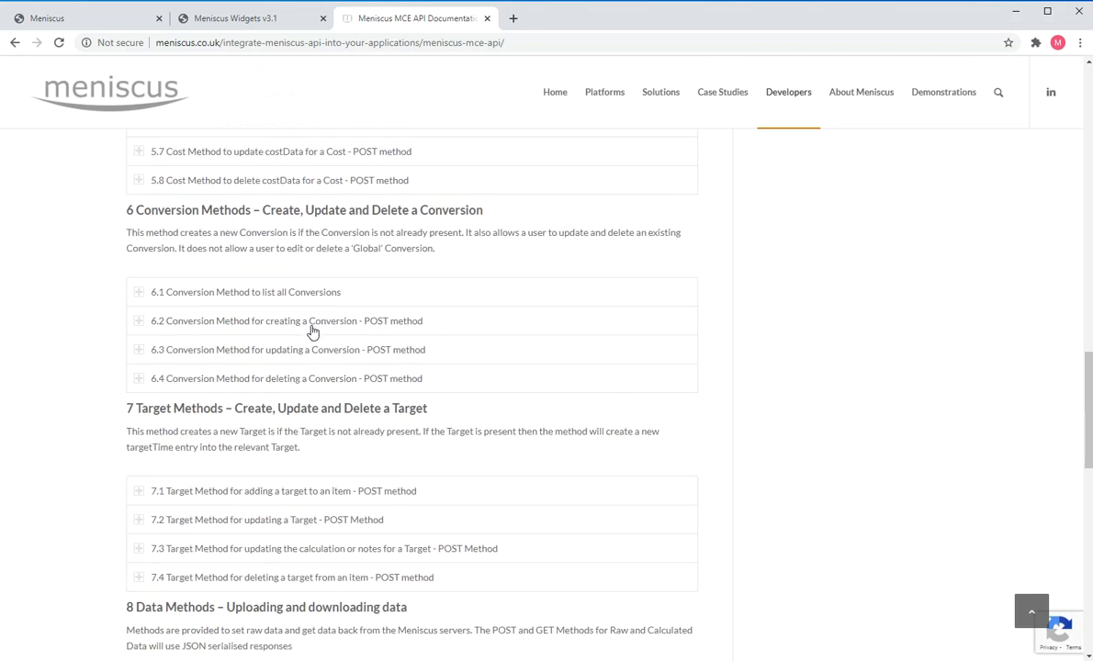
pyautogui.scroll(20, 314, 332)
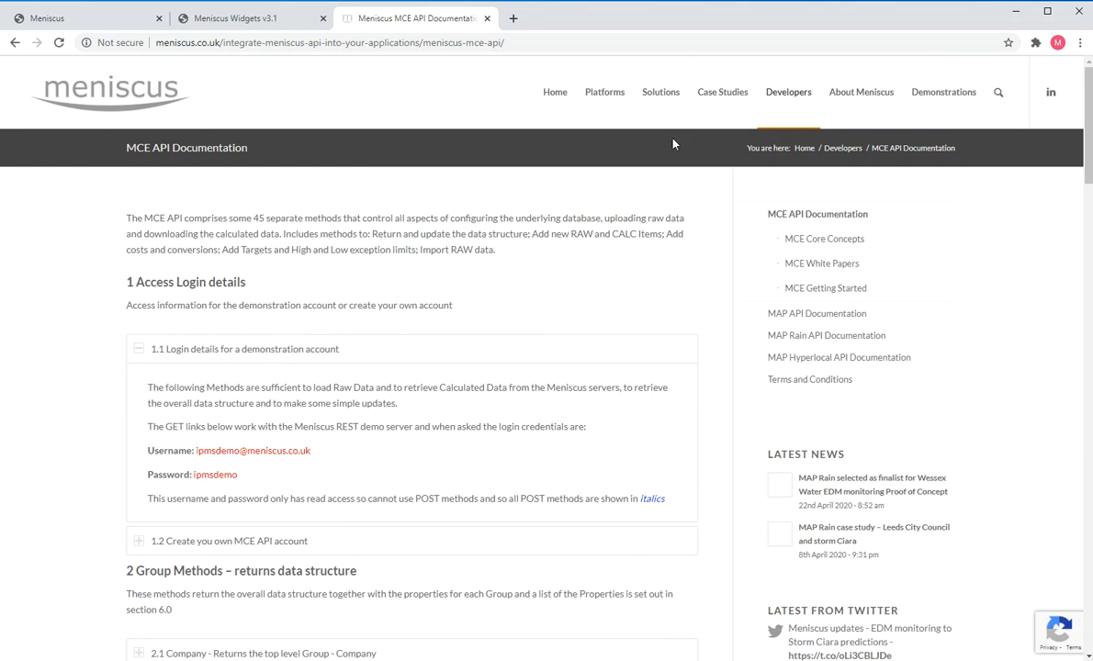
# Step: Open the MCE Core Concepts page and read through the definitions of groups, raw and calculated data, items and item types
pyautogui.moveTo(789, 101)
pyautogui.moveTo(803, 144)
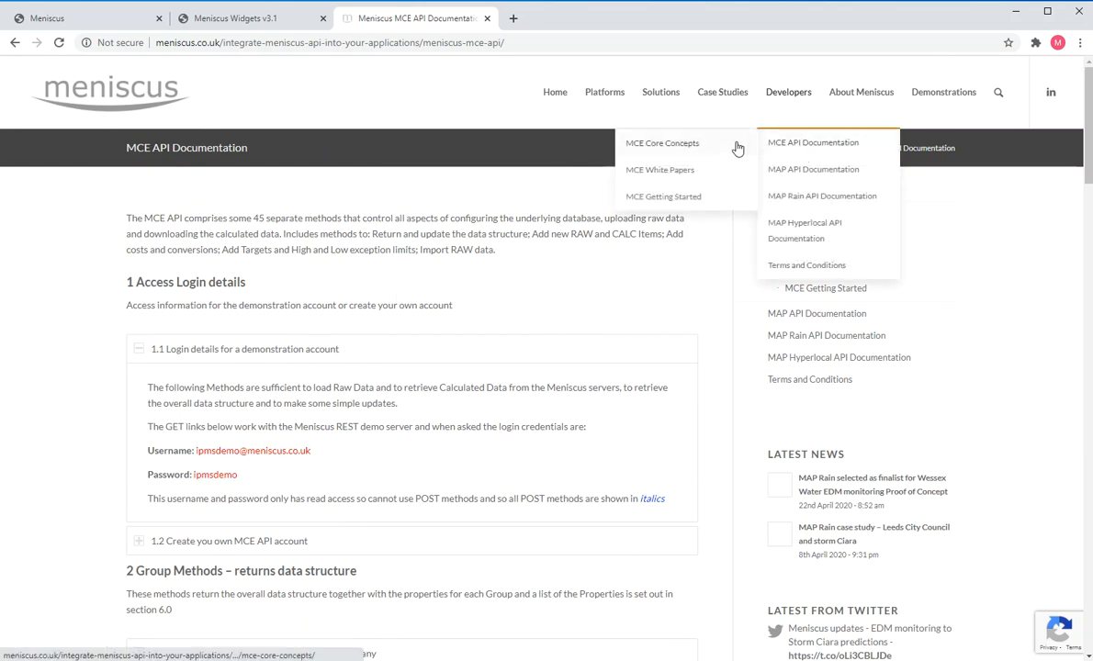
pyautogui.click(685, 161)
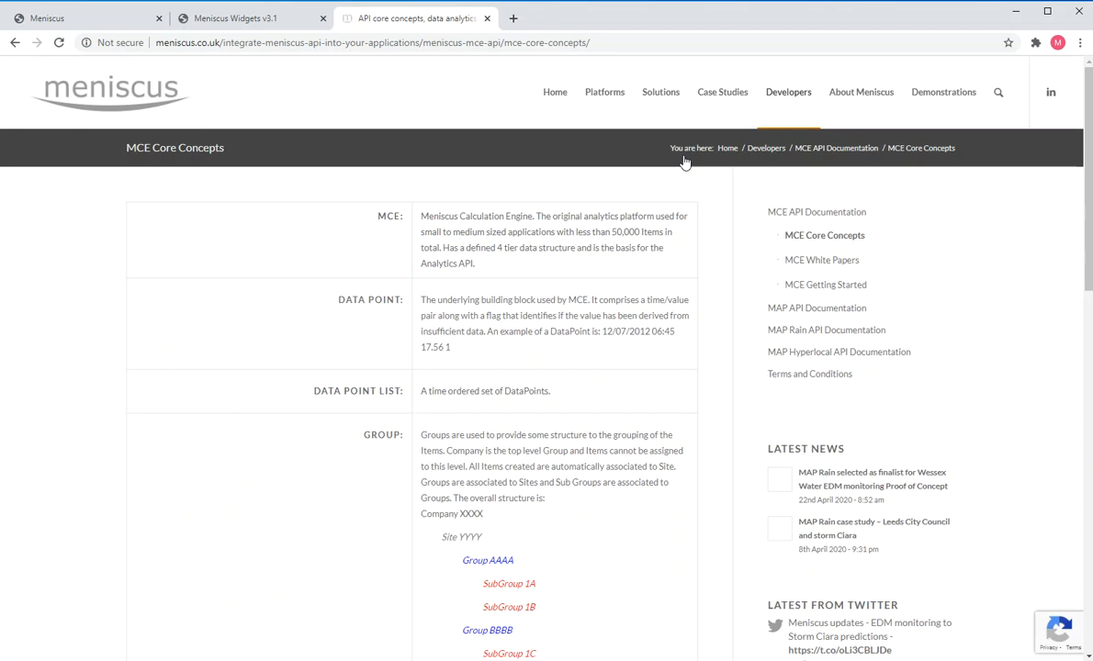
pyautogui.scroll(-3, 588, 492)
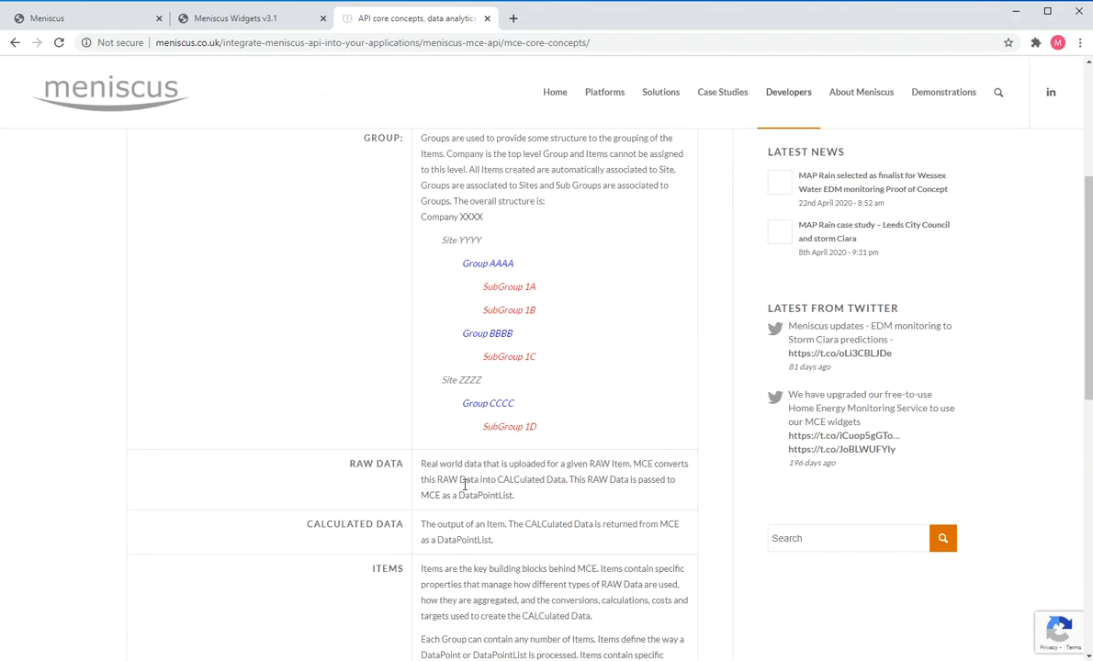
pyautogui.scroll(-3, 373, 486)
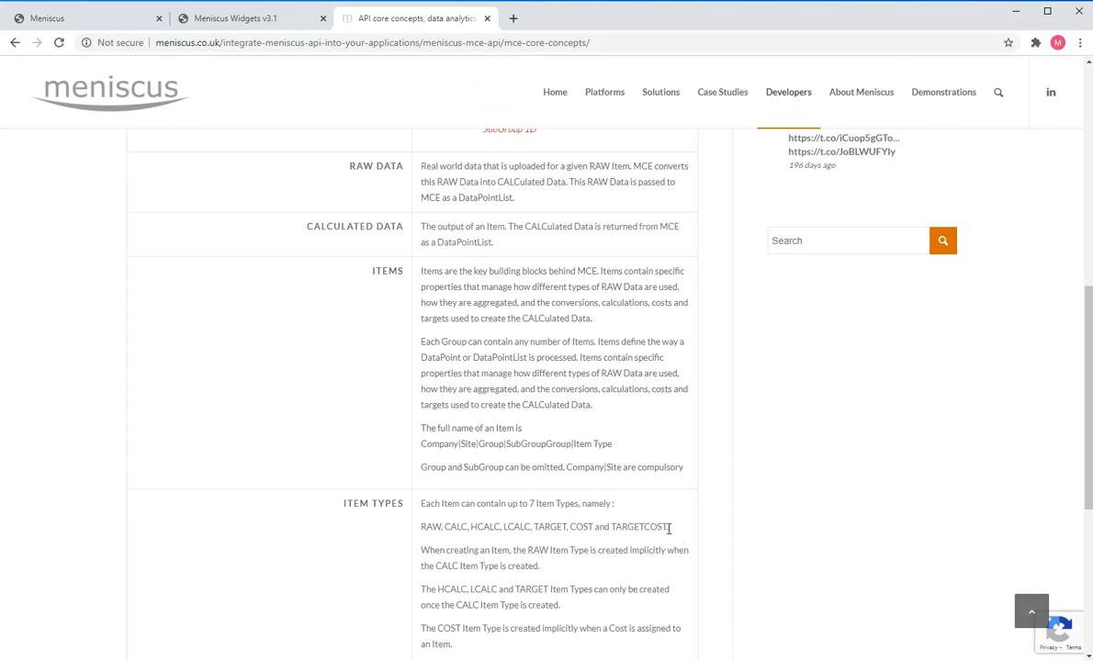
pyautogui.scroll(6, 659, 532)
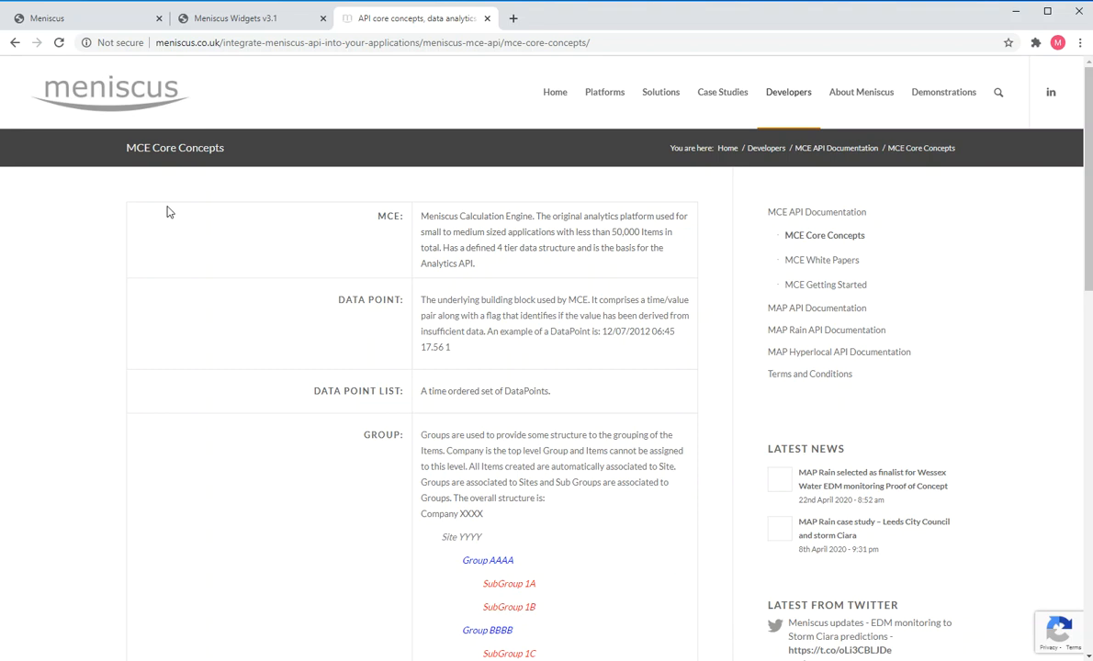
# Step: Return to the web client and check the available companies and sites, keeping RealTime Electricity selected
pyautogui.click(67, 20)
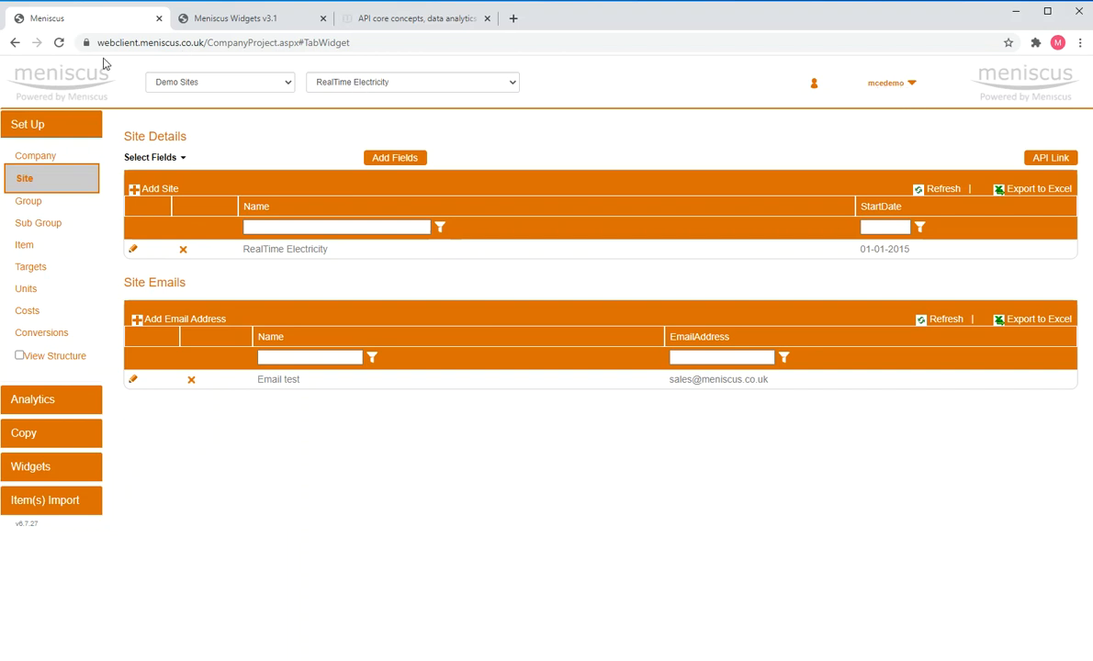
pyautogui.click(288, 84)
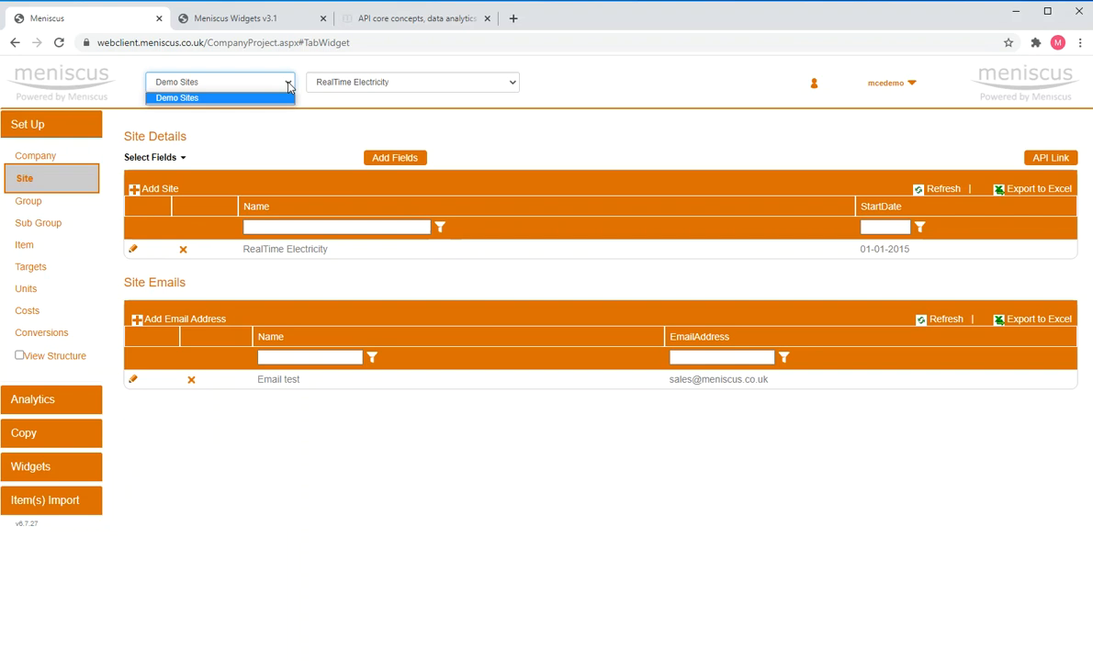
pyautogui.click(438, 81)
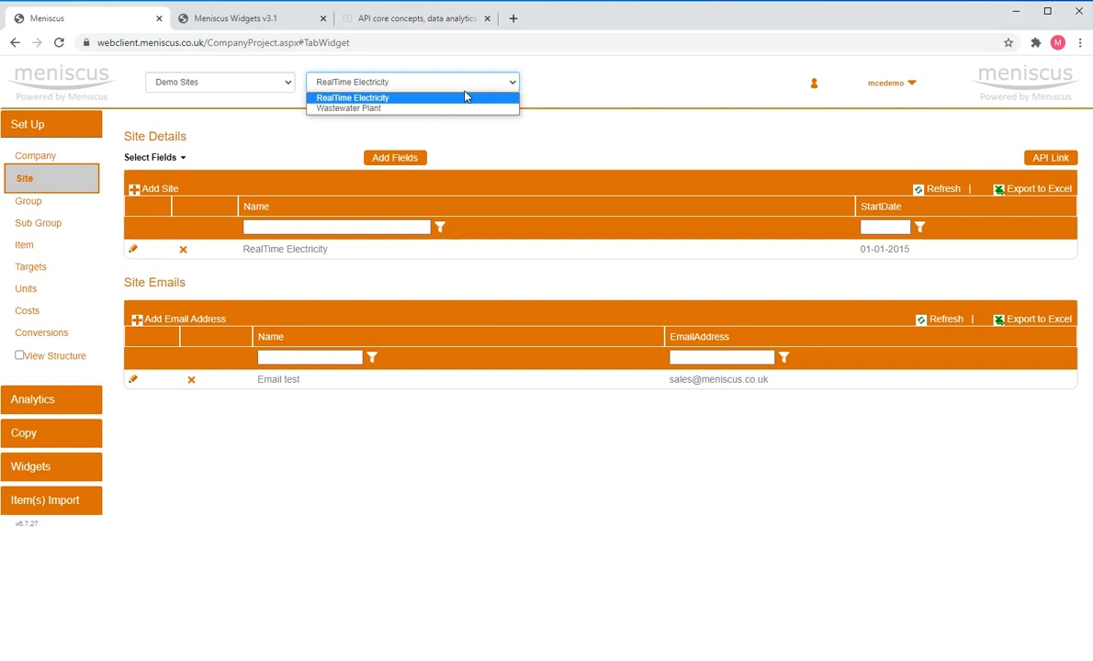
pyautogui.click(406, 98)
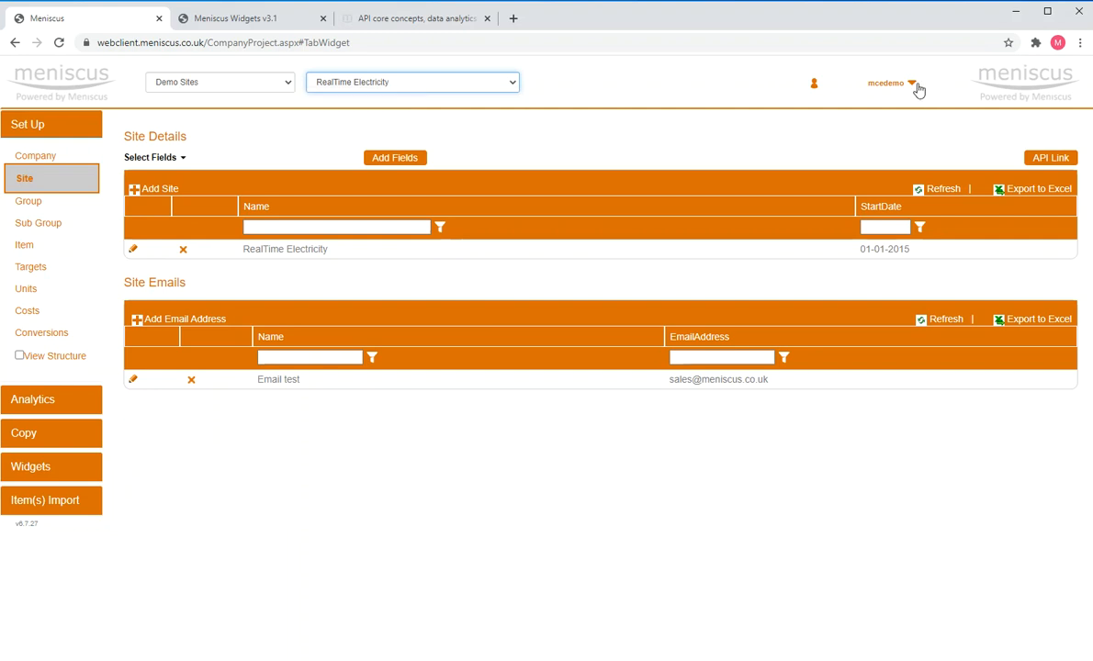
# Step: View the account's profile settings and the API link for Site, closing each dialog when done
pyautogui.click(913, 85)
pyautogui.click(909, 127)
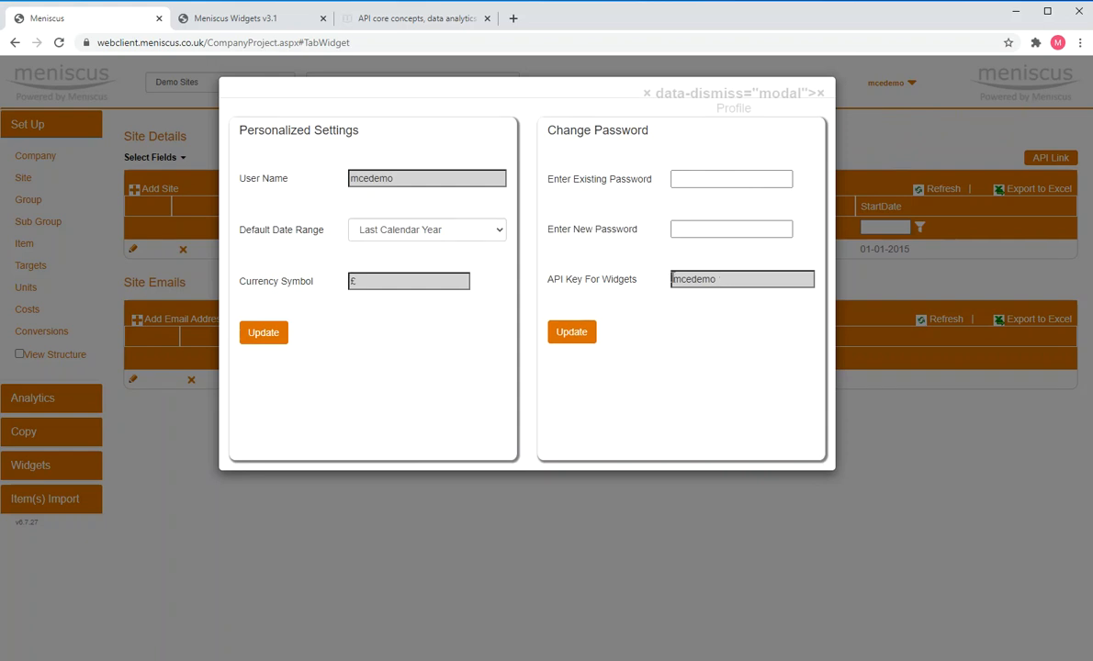
pyautogui.click(822, 94)
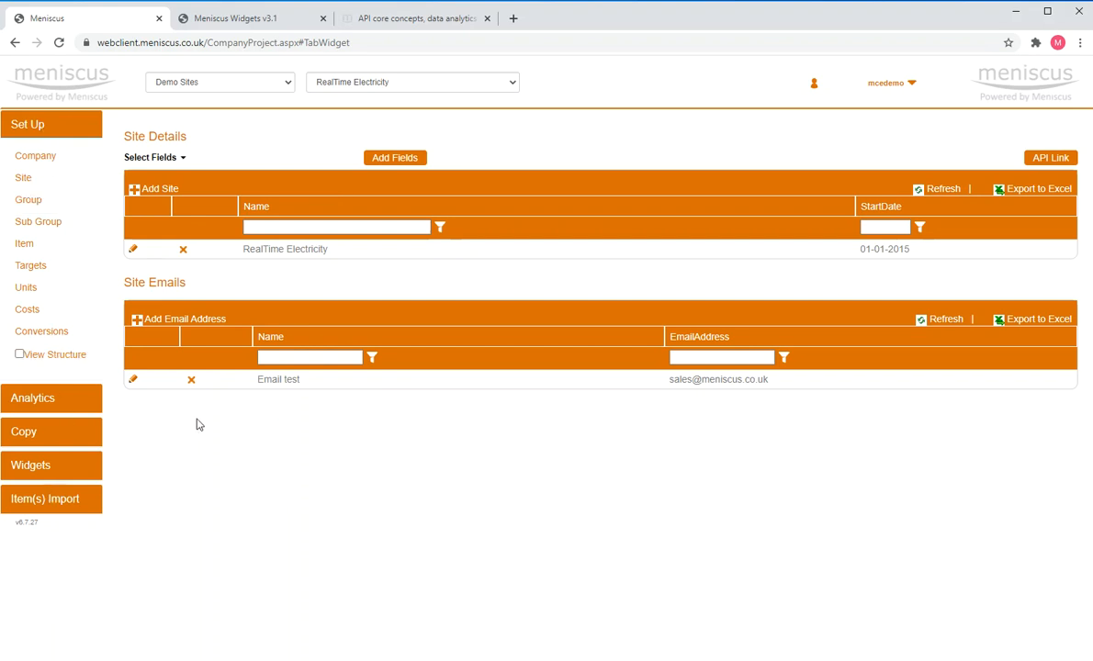
pyautogui.click(1053, 157)
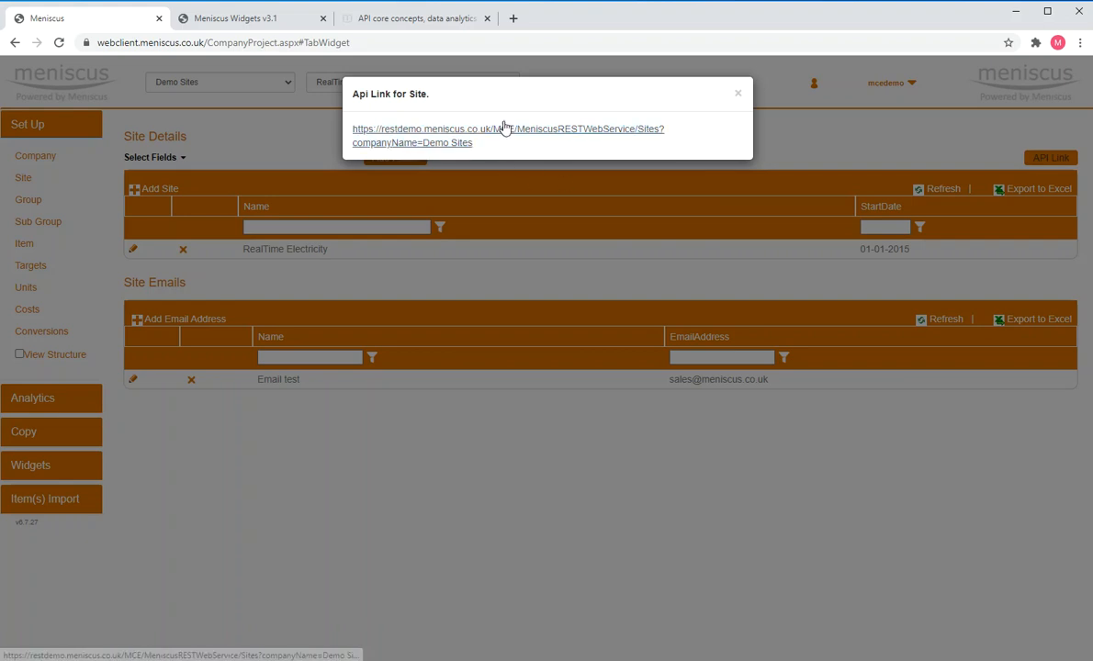
pyautogui.click(739, 94)
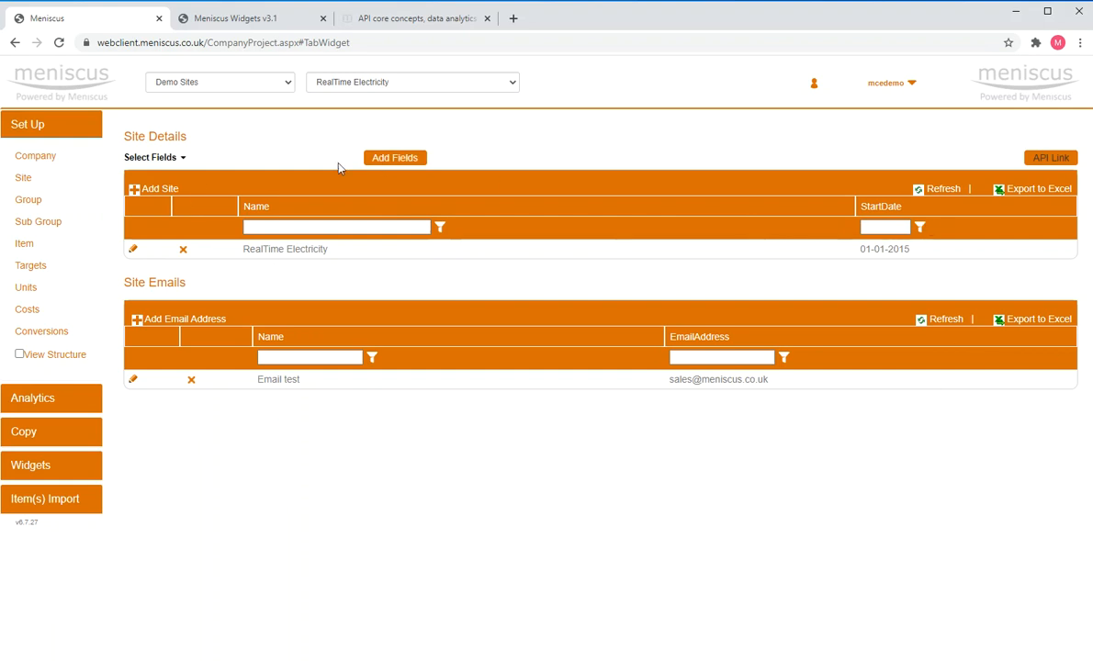
# Step: Add the User Key 1 and User Key 2 fields to the Site Details table and return to the Site page
pyautogui.click(404, 161)
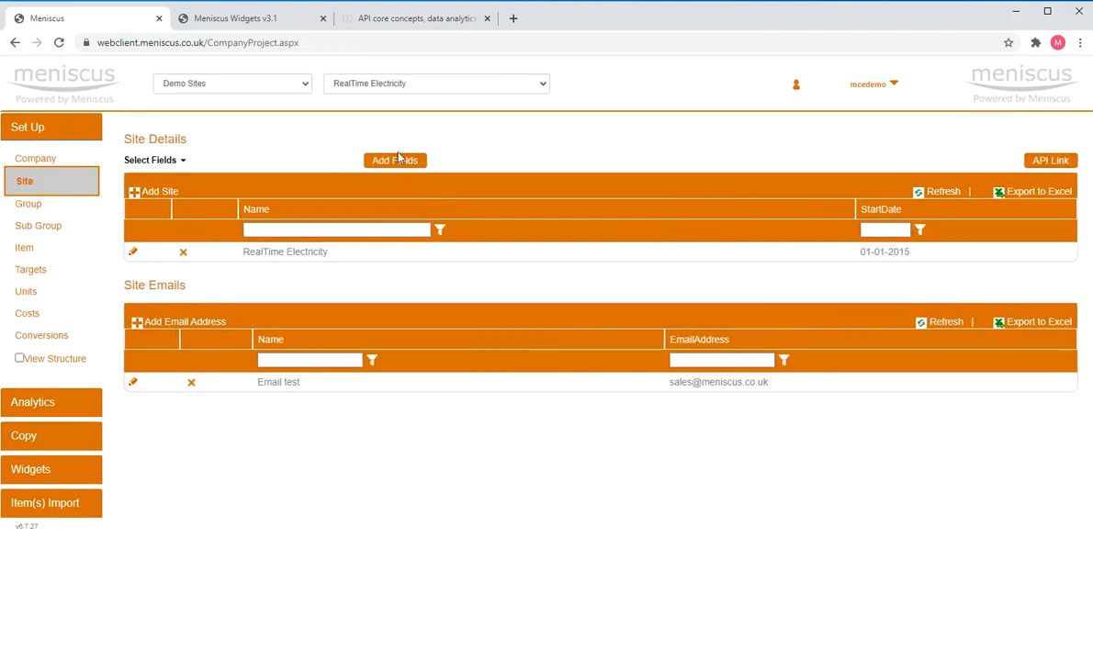
pyautogui.click(182, 163)
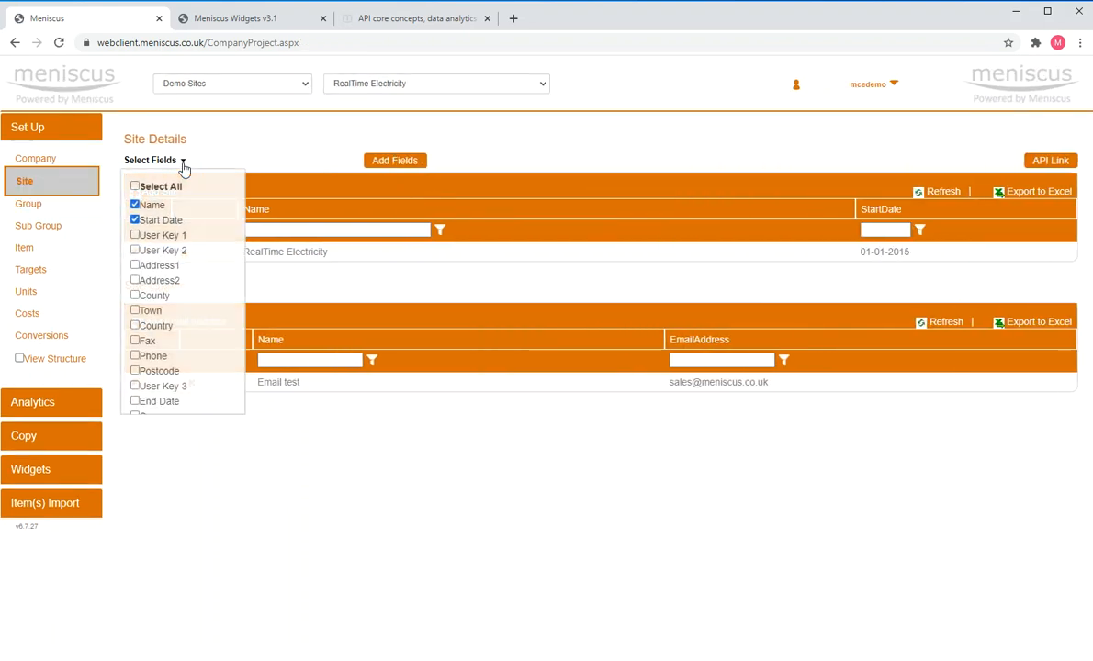
pyautogui.click(136, 236)
pyautogui.click(136, 253)
pyautogui.click(394, 162)
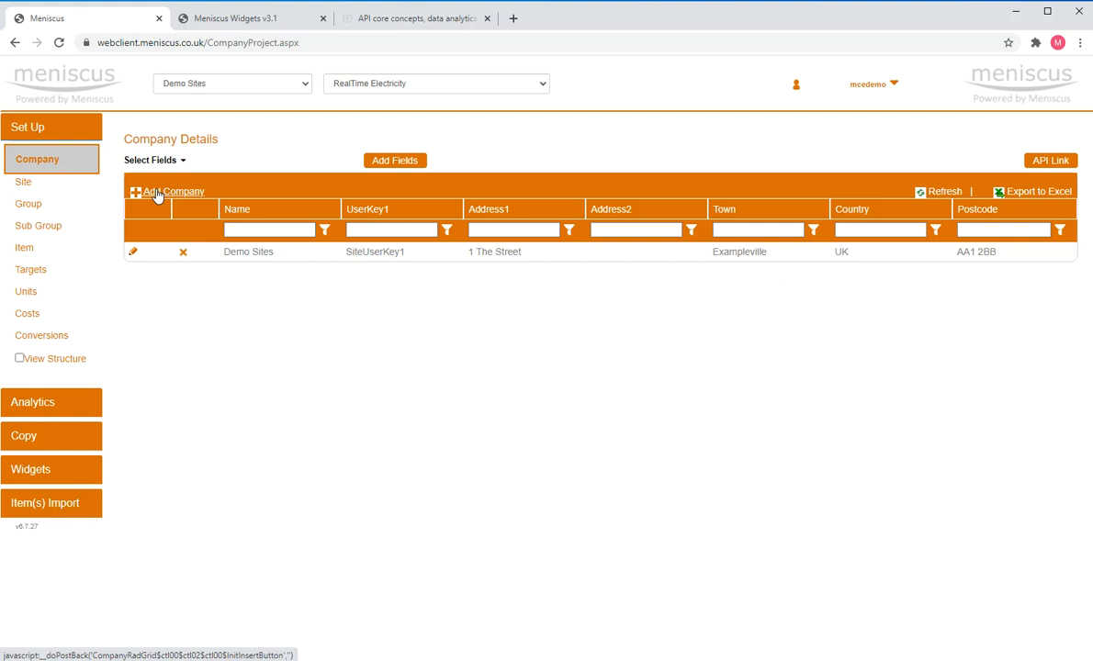
pyautogui.click(53, 181)
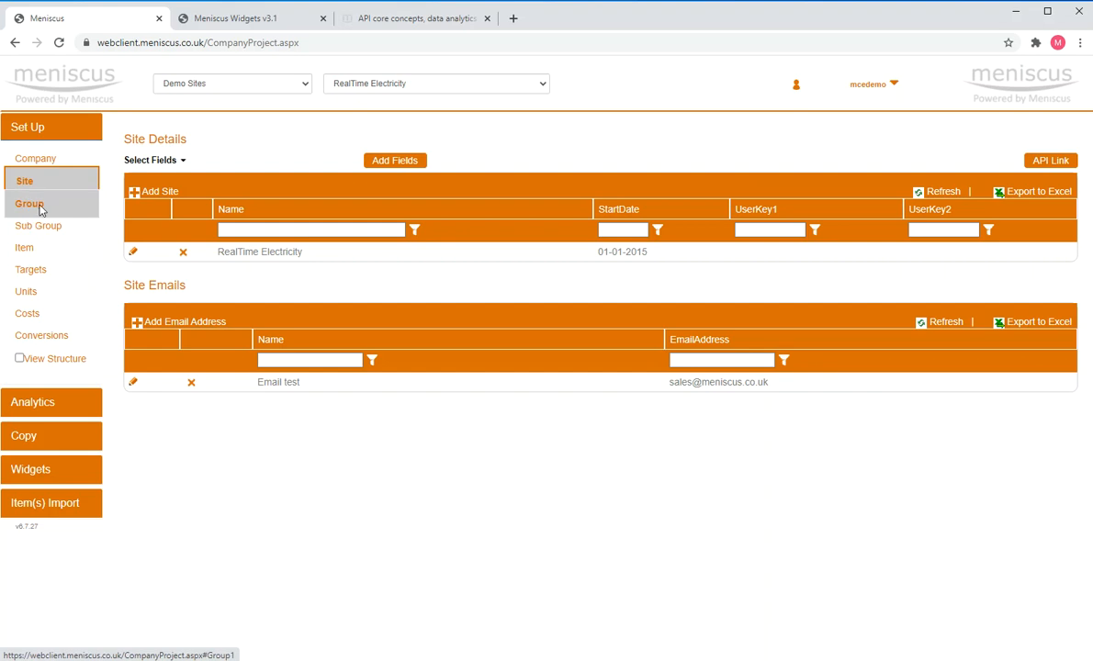
# Step: Show the company structure tree and expand Demo Sites and RealTime Electricity down to the groups
pyautogui.click(20, 360)
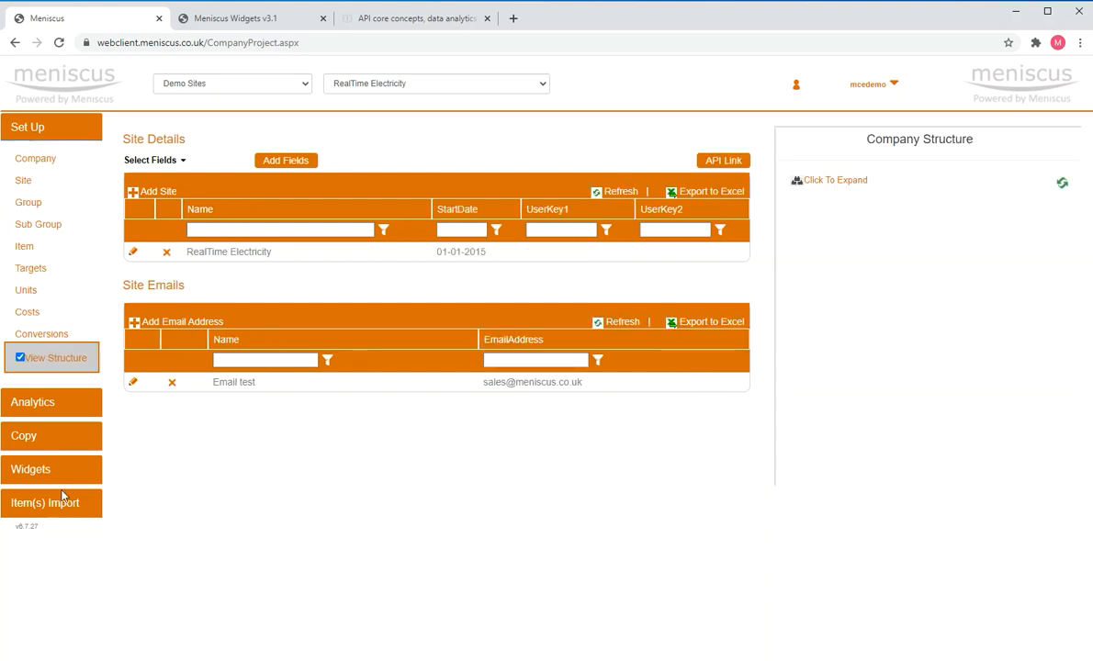
pyautogui.click(823, 183)
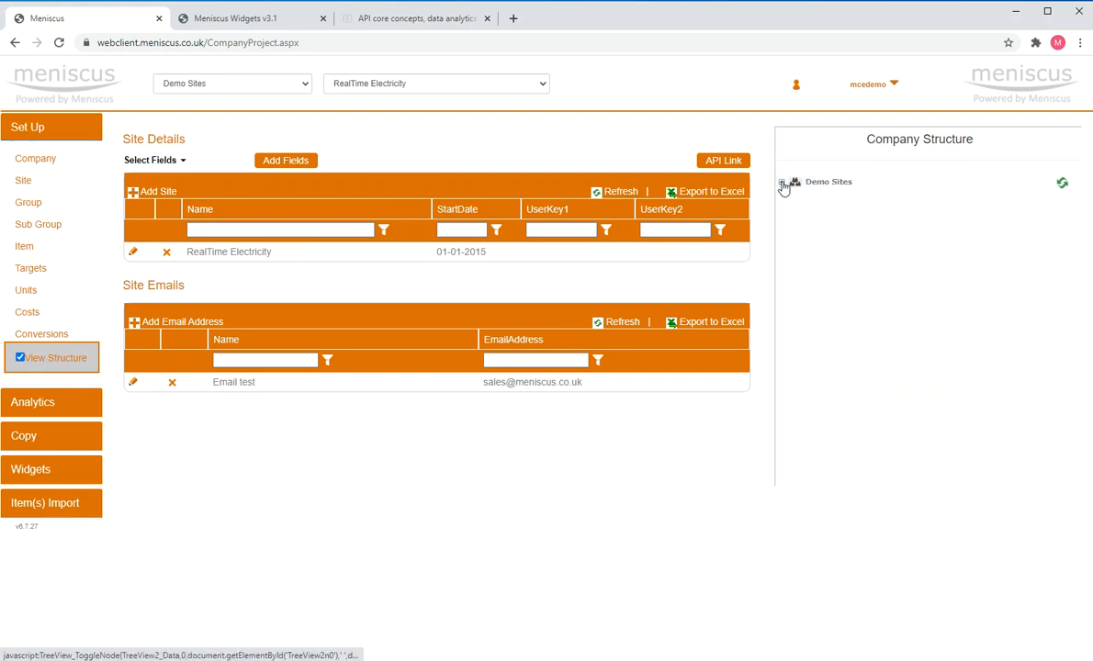
pyautogui.click(782, 182)
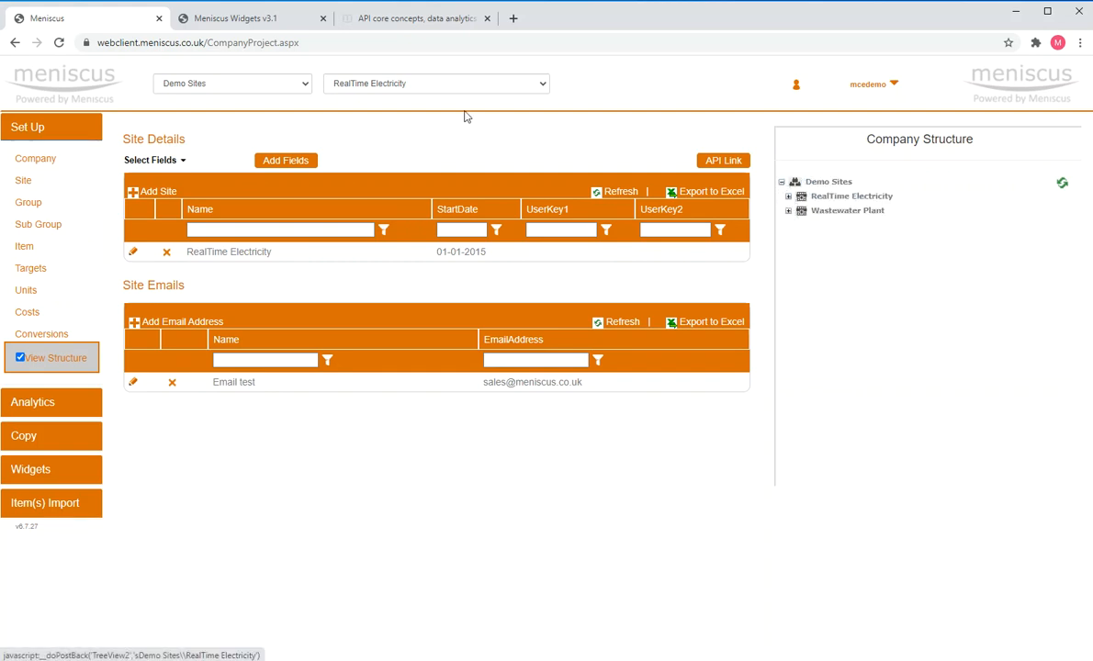
pyautogui.click(788, 196)
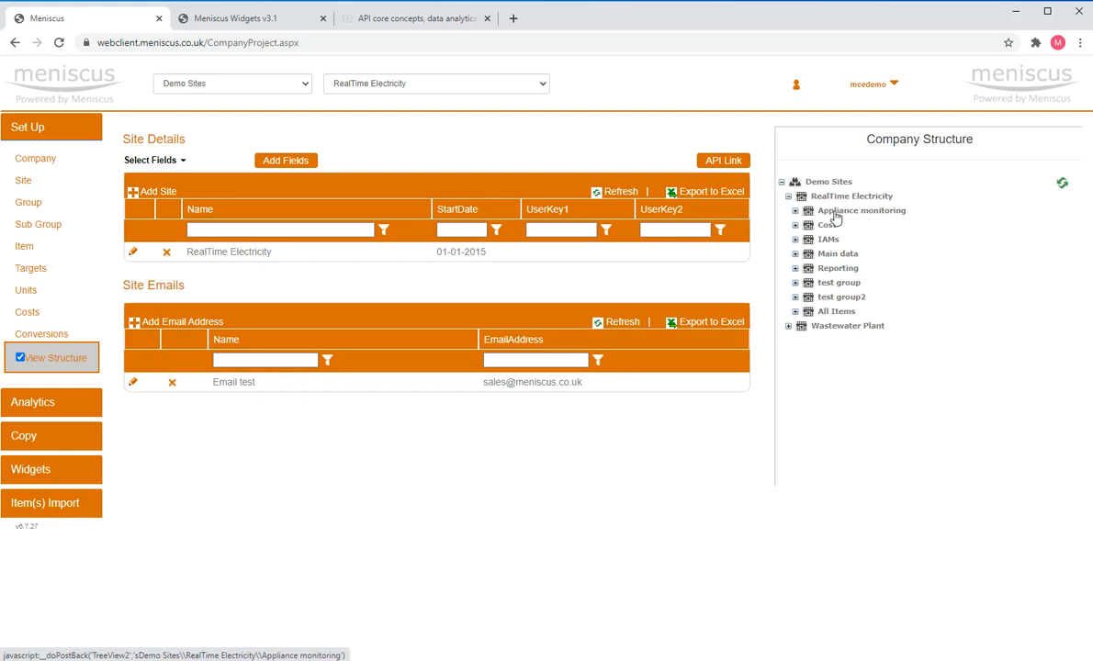
# Step: Inspect the items in the Reporting group's Real Time sub group and collapse both branches again
pyautogui.click(796, 269)
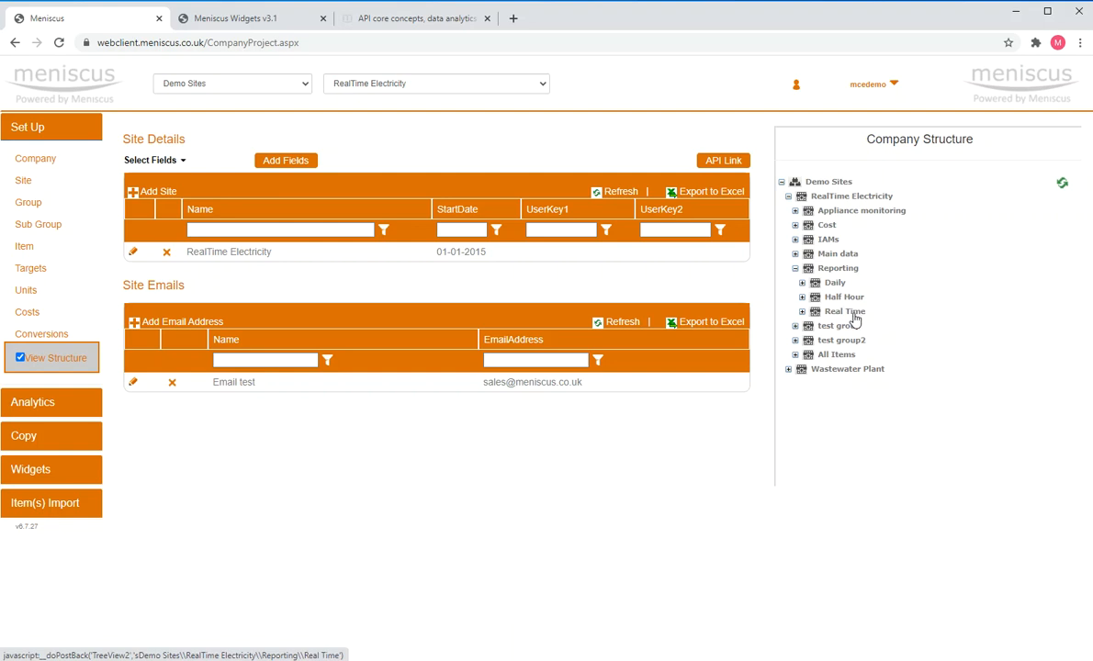
pyautogui.click(802, 313)
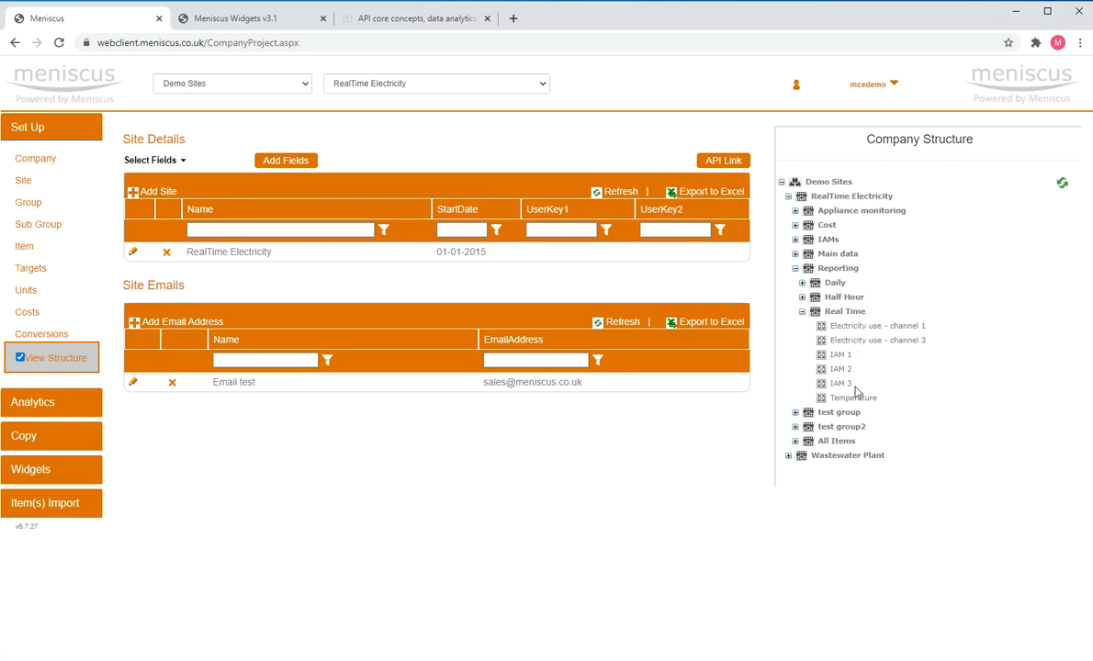
pyautogui.click(802, 311)
pyautogui.click(795, 269)
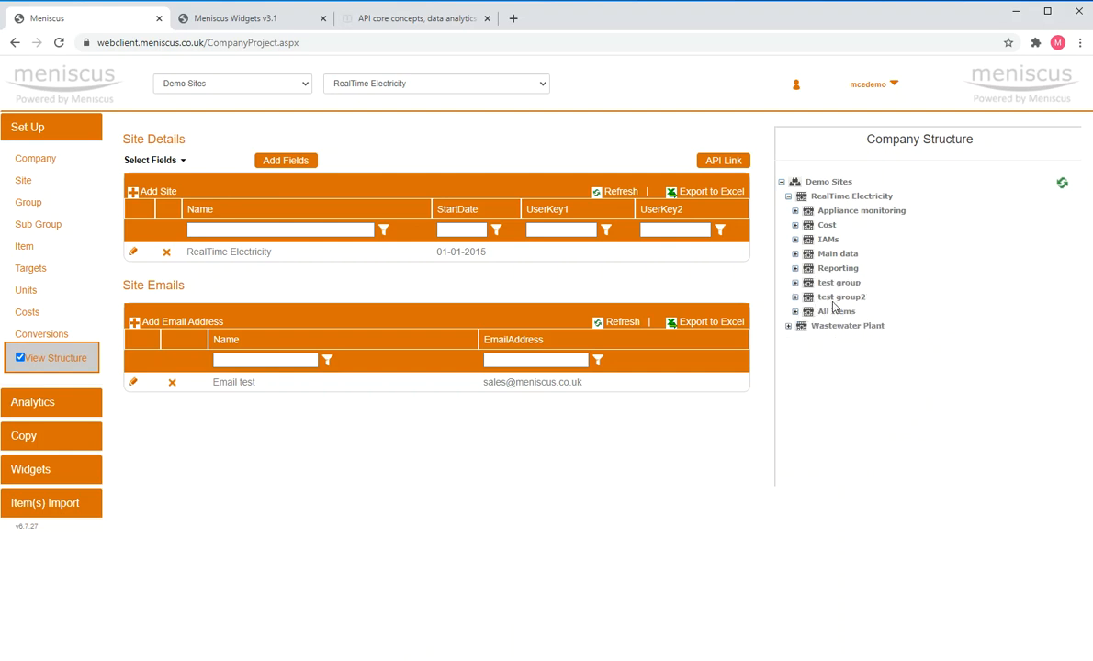
# Step: Show the site's groups, view the edit form of the Reporting group and close it without saving
pyautogui.click(27, 203)
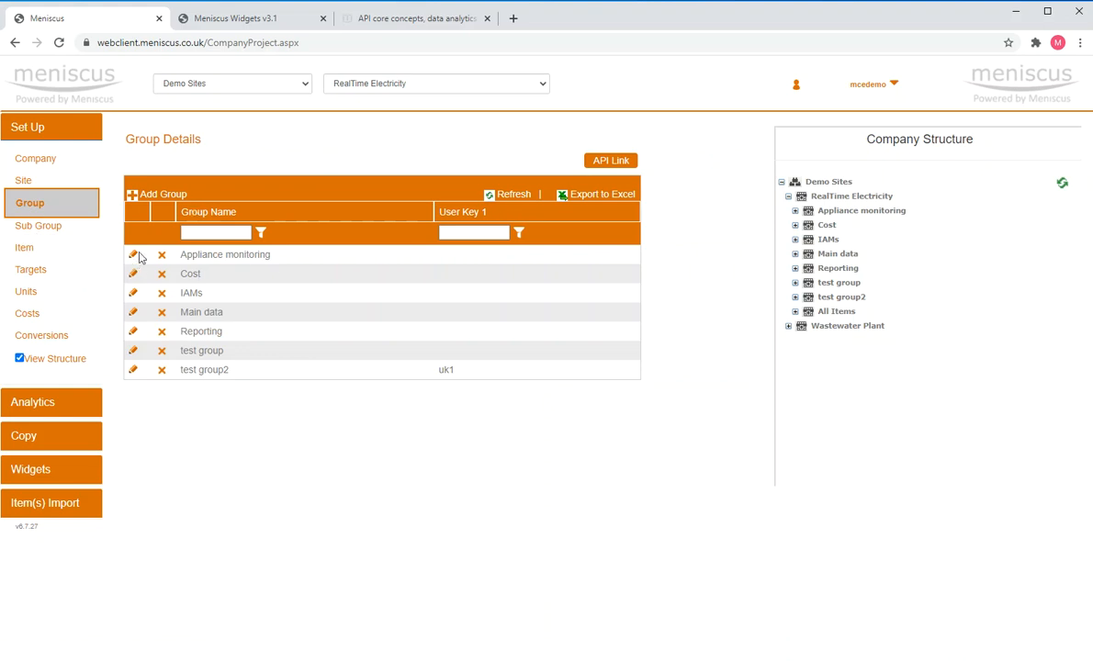
pyautogui.click(132, 331)
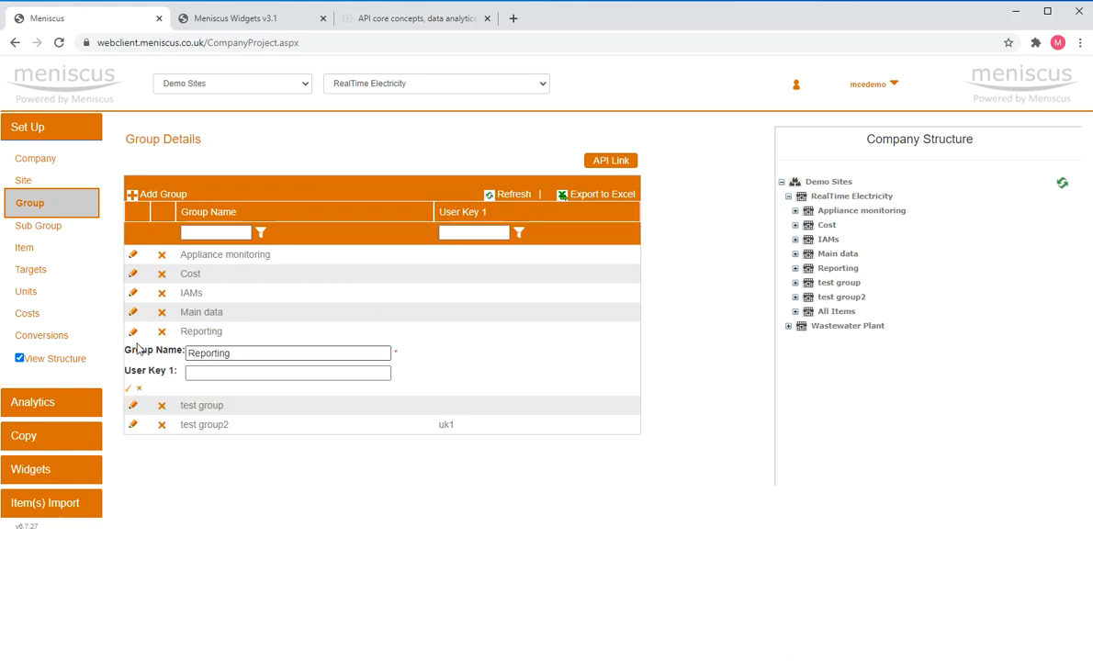
pyautogui.click(137, 389)
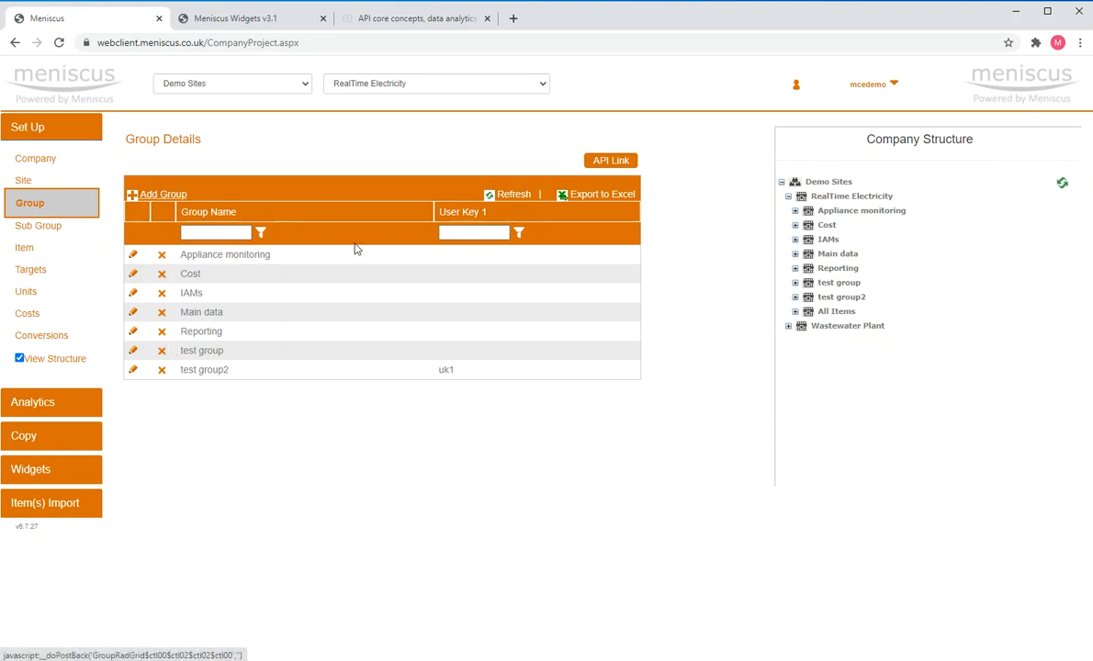
# Step: View the blank form for adding a group and cancel it without entering anything
pyautogui.click(174, 195)
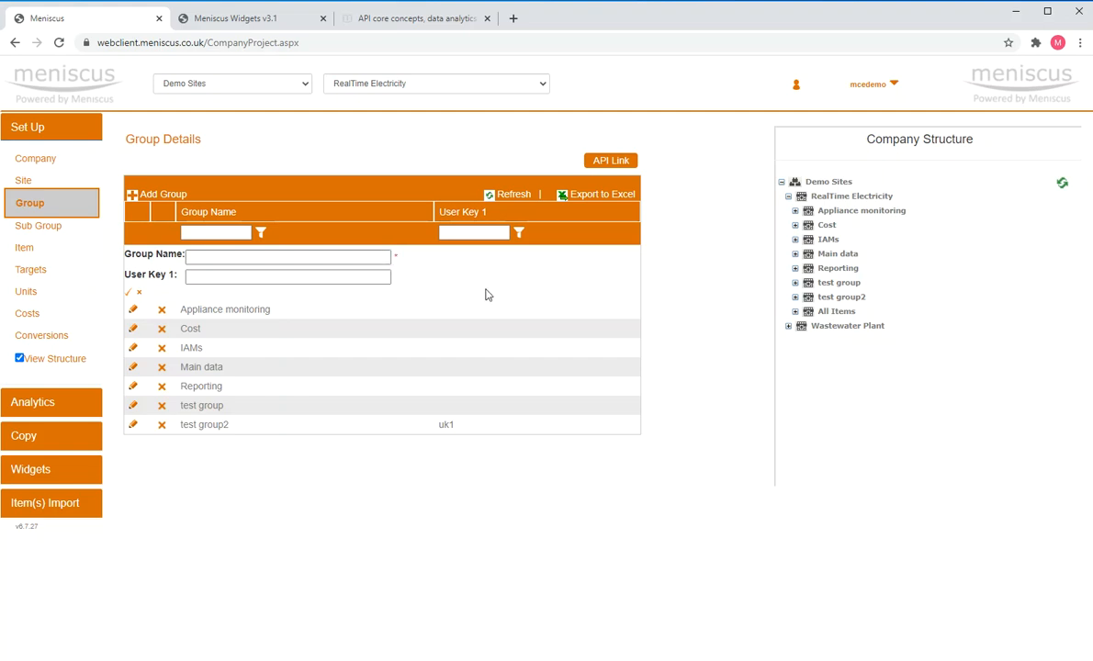
pyautogui.click(210, 254)
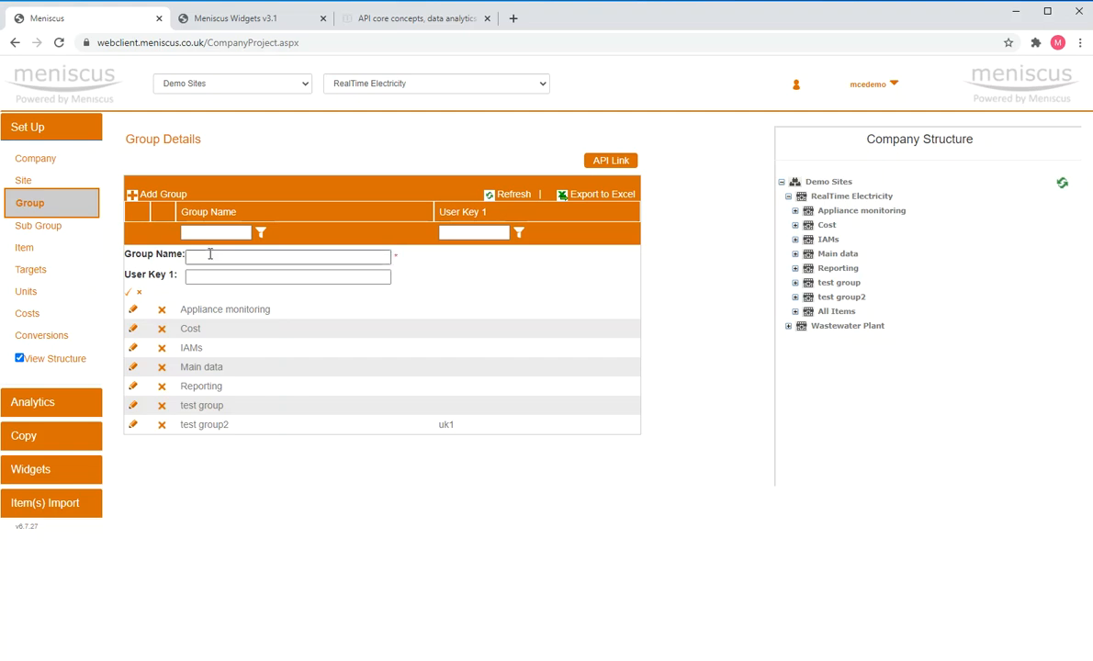
pyautogui.click(139, 296)
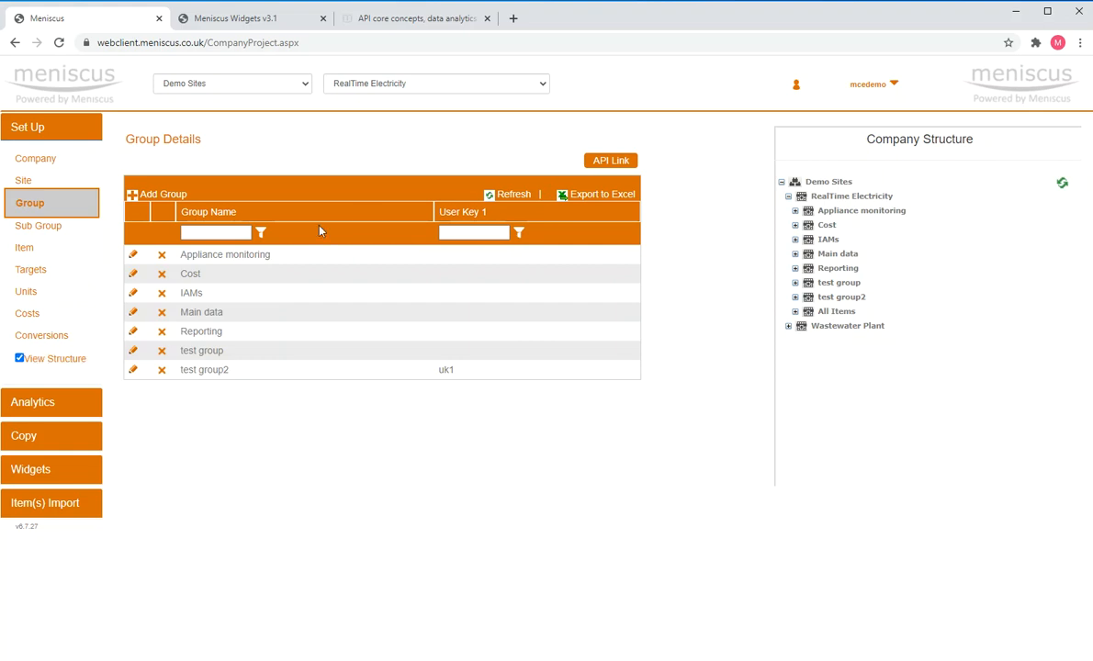
# Step: Show the sub groups of the Reporting group and compare the Daily items with the company structure tree
pyautogui.click(55, 230)
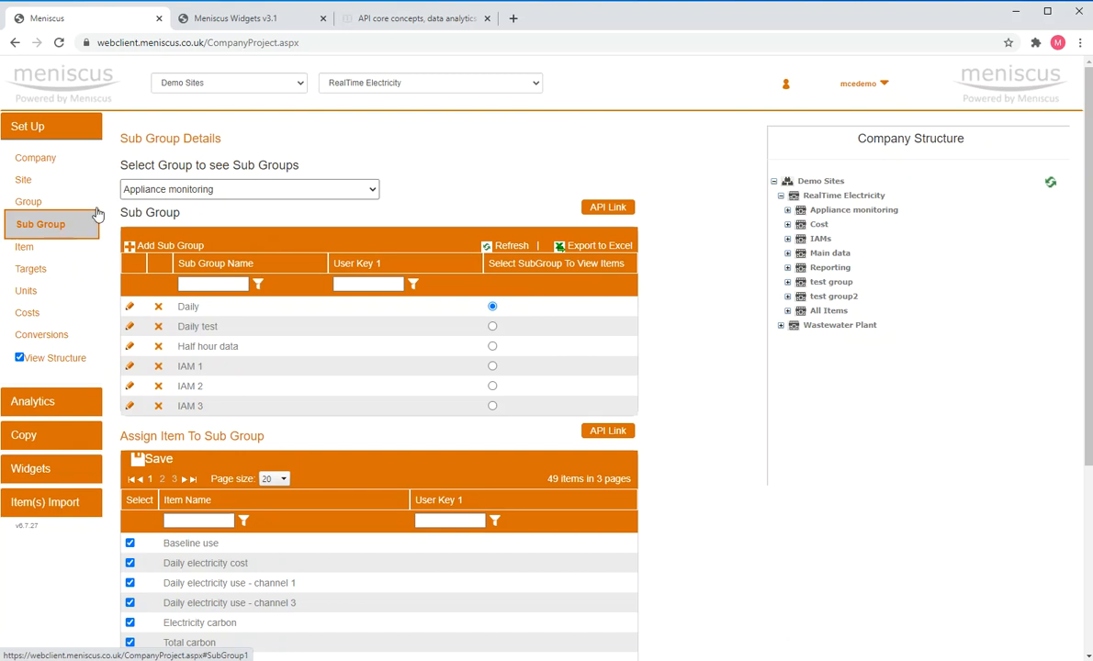
pyautogui.click(225, 188)
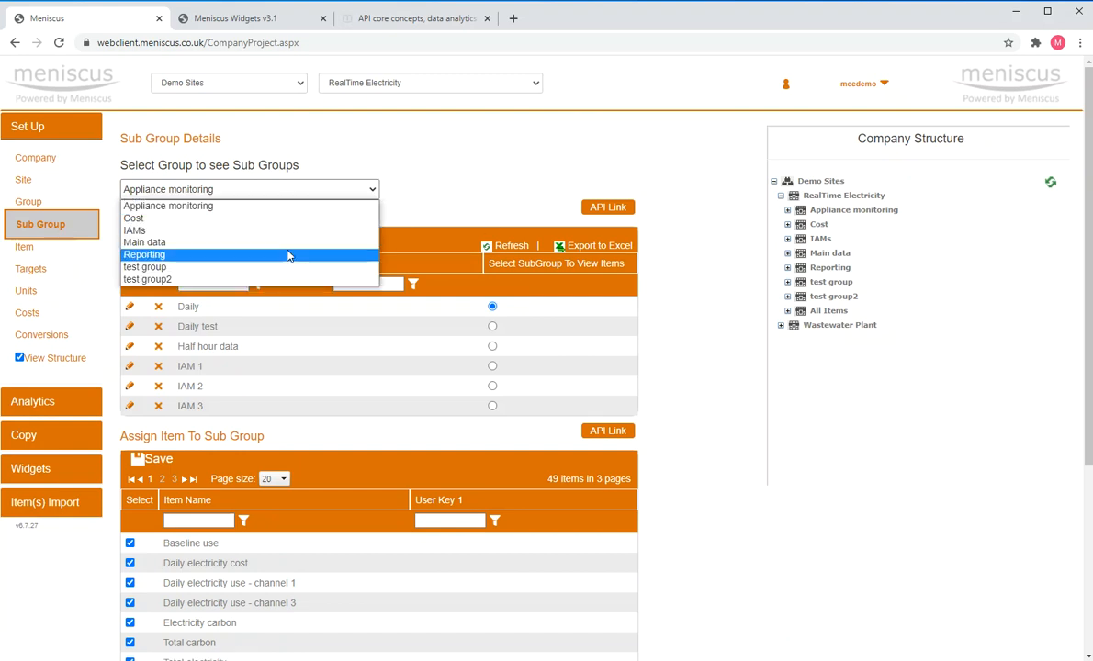
pyautogui.click(211, 256)
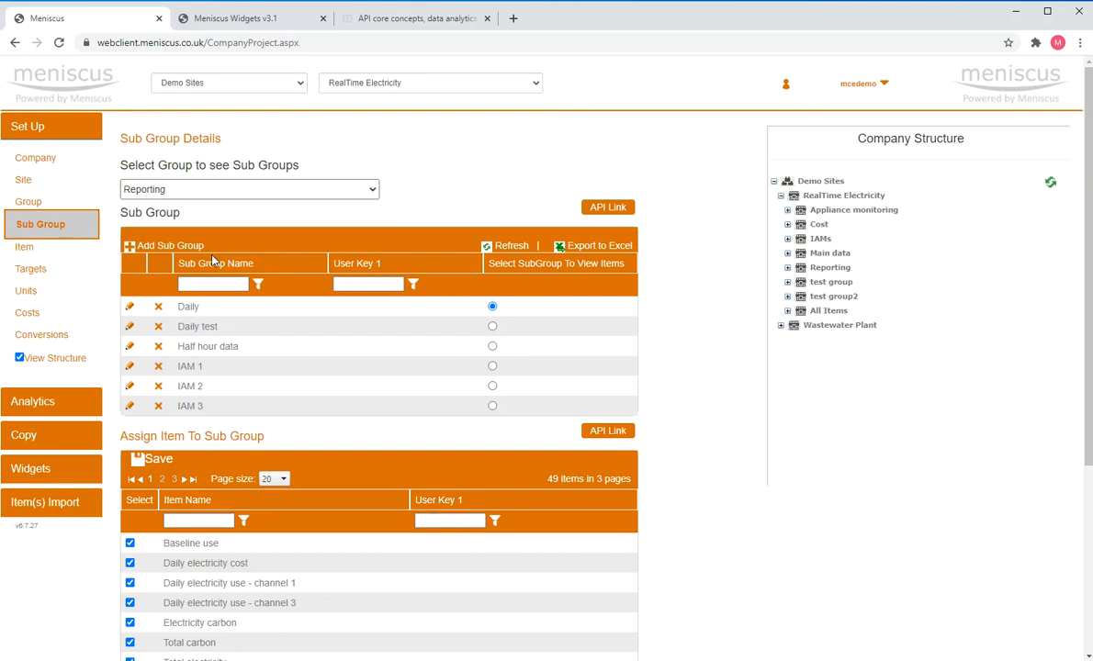
pyautogui.click(787, 267)
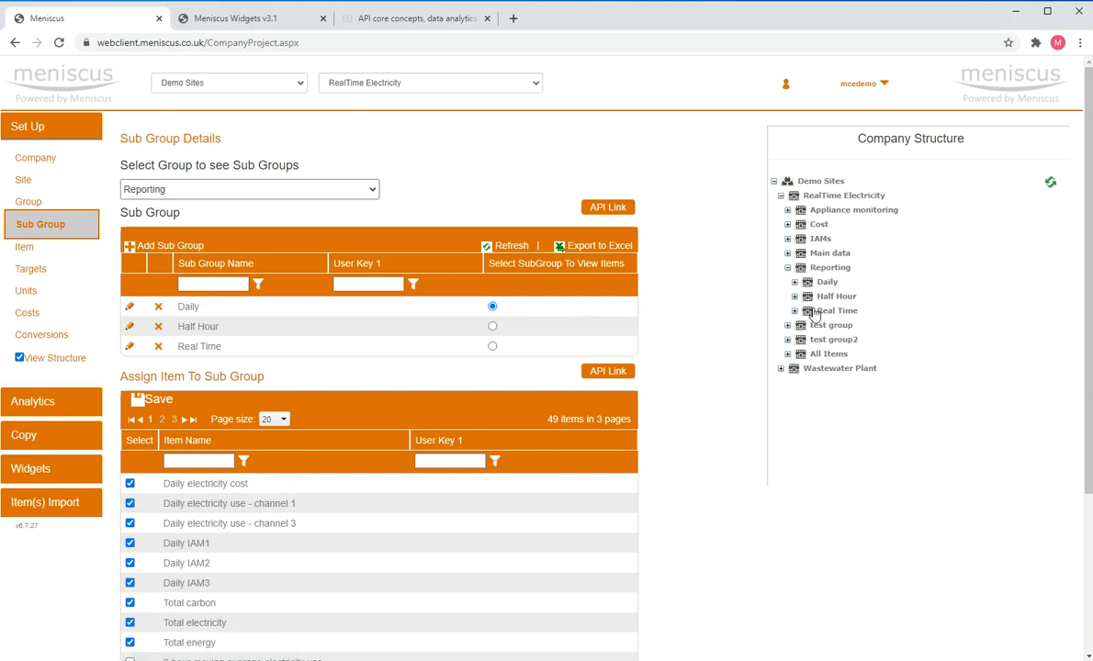
pyautogui.click(794, 282)
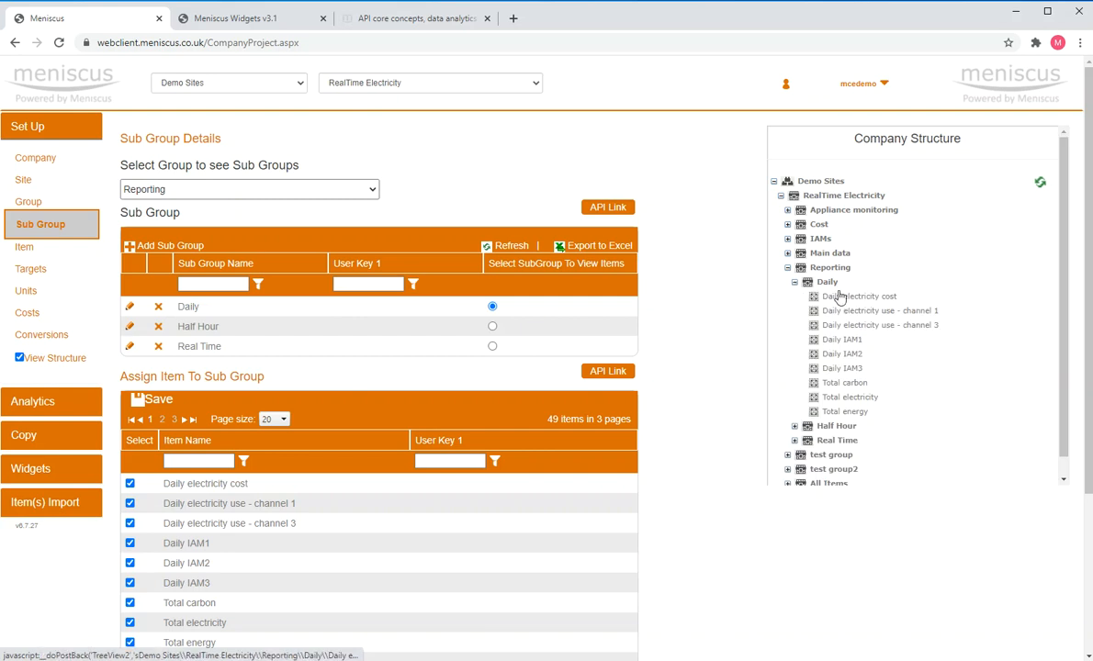
# Step: Compare the items assigned to the Half Hour sub group with its branch in the structure tree
pyautogui.scroll(-2, 403, 441)
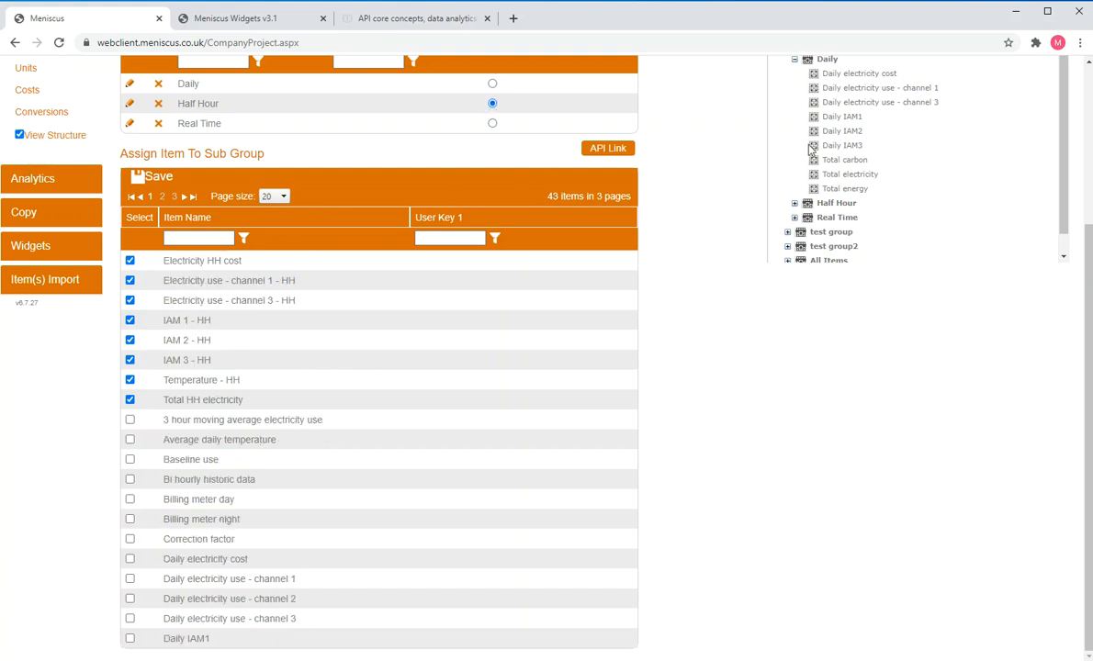
pyautogui.click(794, 211)
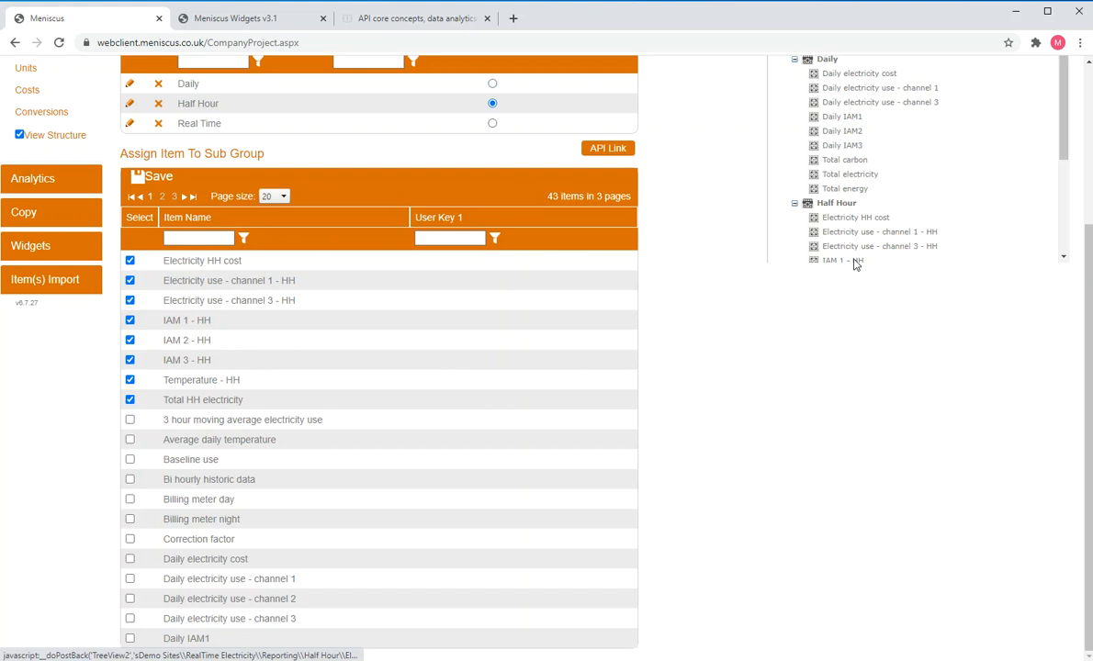
pyautogui.scroll(-2, 1043, 234)
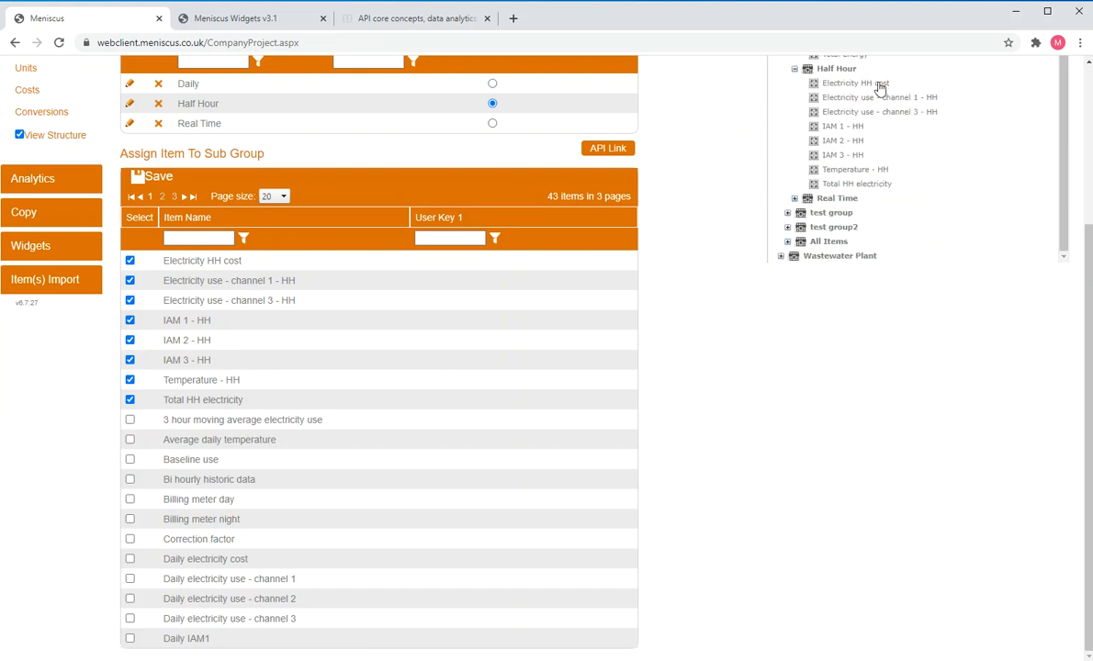
pyautogui.scroll(3, 475, 212)
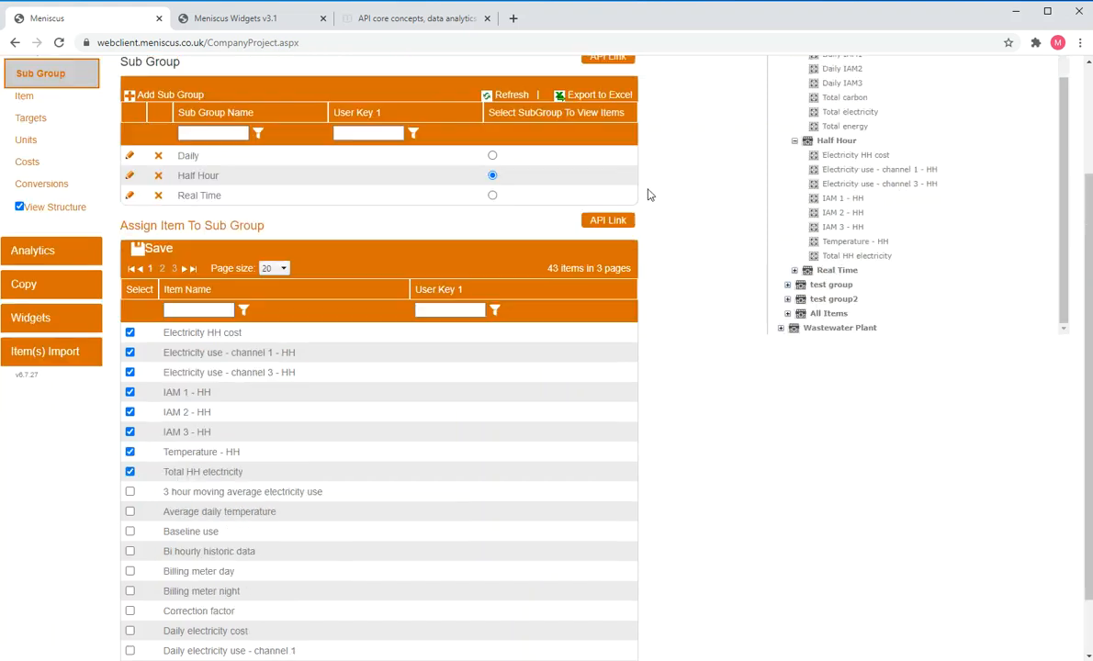
# Step: Select the Real Time sub group and expand its branch in the structure tree, with the Daily branch collapsed
pyautogui.click(493, 347)
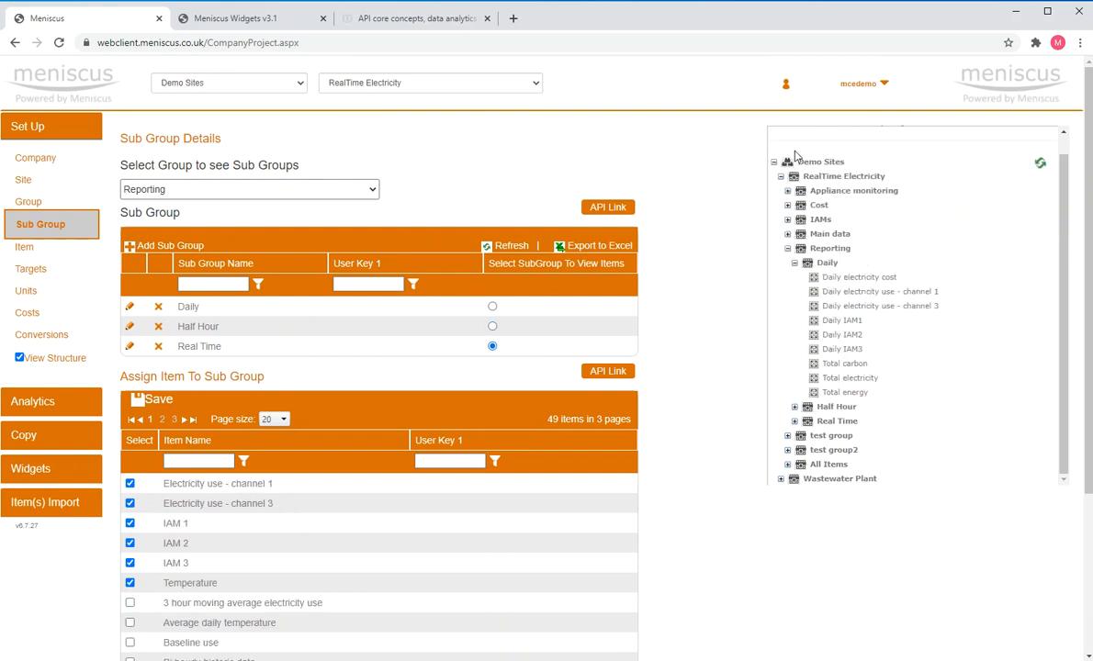
pyautogui.click(794, 262)
pyautogui.click(795, 312)
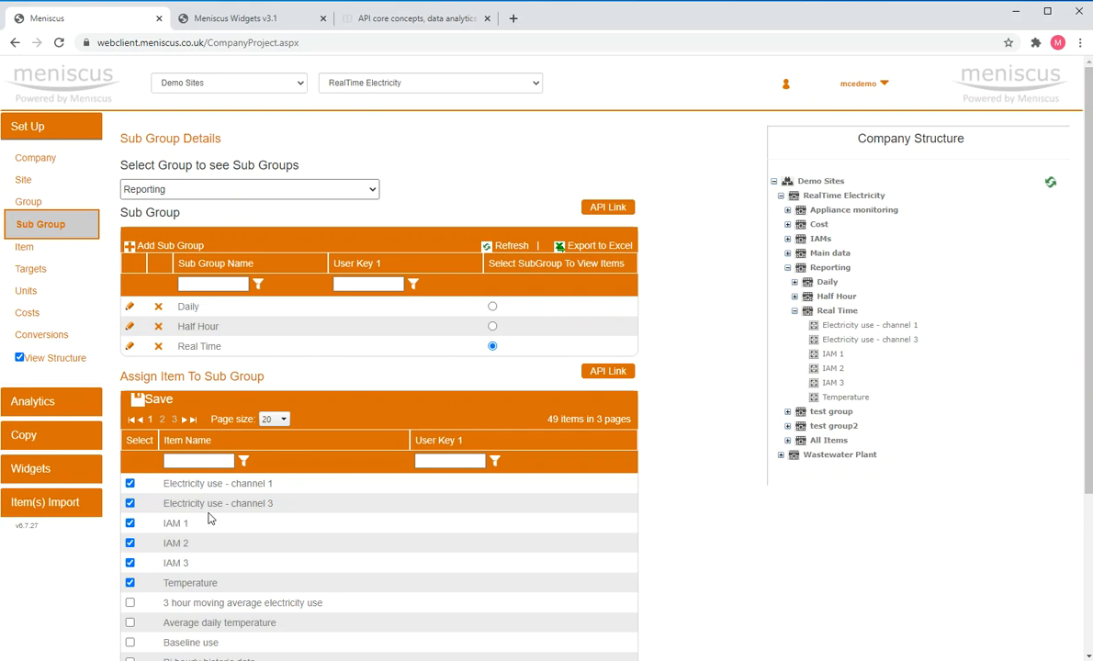
# Step: Try selecting 3 hour moving average electricity use and Average daily temperature for Real Time, and clear the selections without saving
pyautogui.scroll(-3, 317, 439)
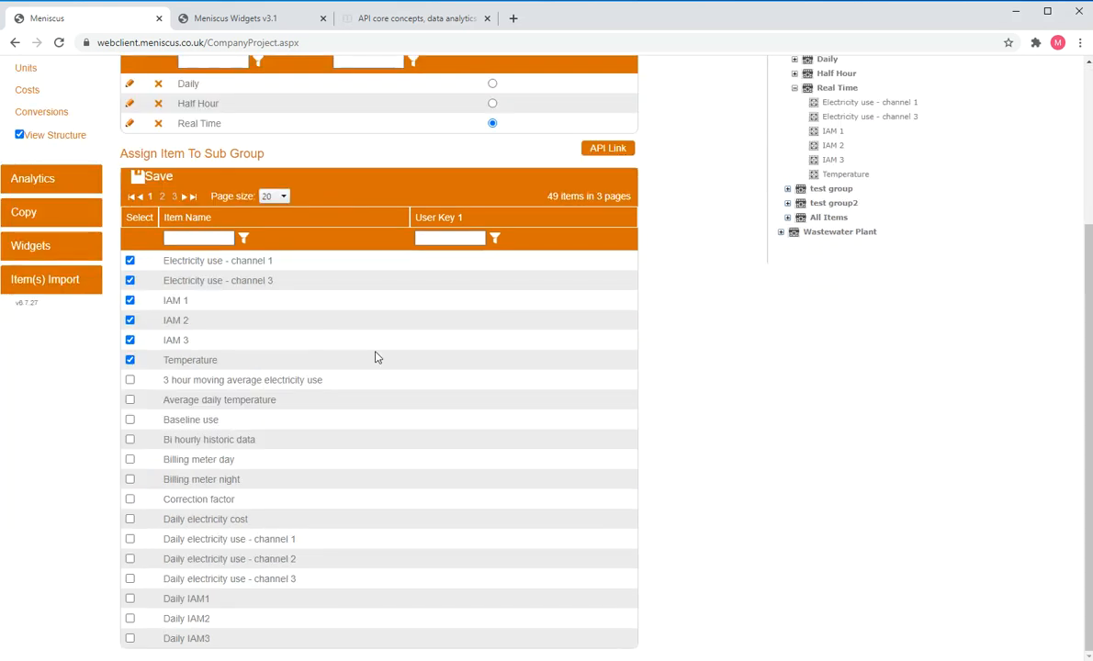
pyautogui.click(130, 379)
pyautogui.click(130, 400)
pyautogui.click(129, 380)
pyautogui.click(130, 400)
pyautogui.click(129, 420)
pyautogui.scroll(3, 715, 530)
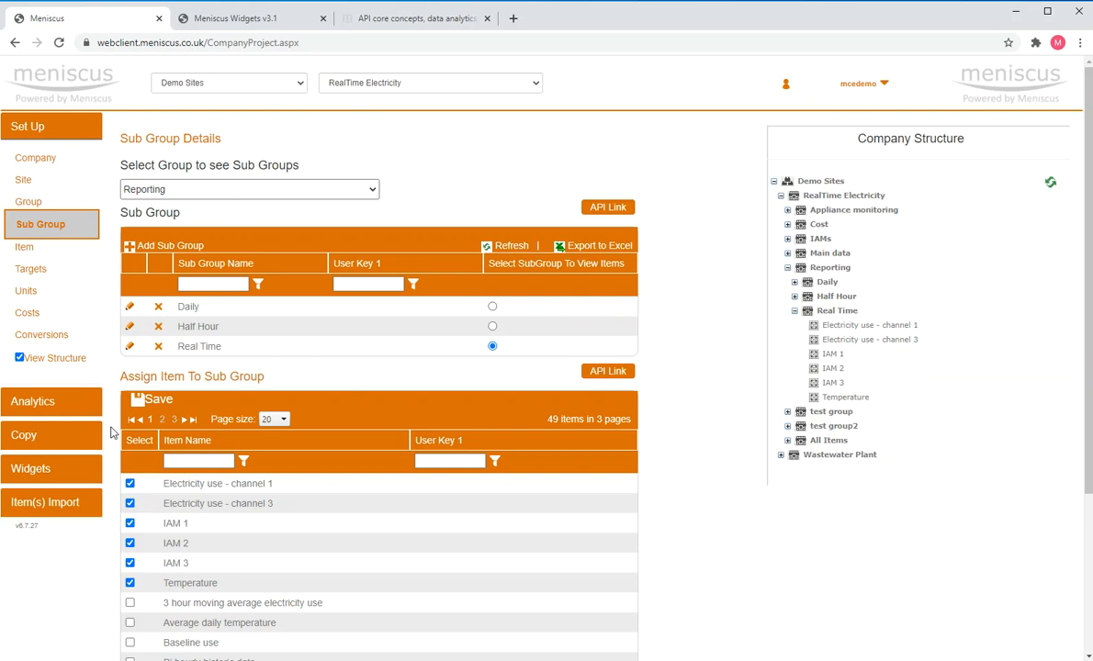
# Step: Show the general details of the item Electricity use - channel 1 and review the available item types, keeping Absolute
pyautogui.click(33, 252)
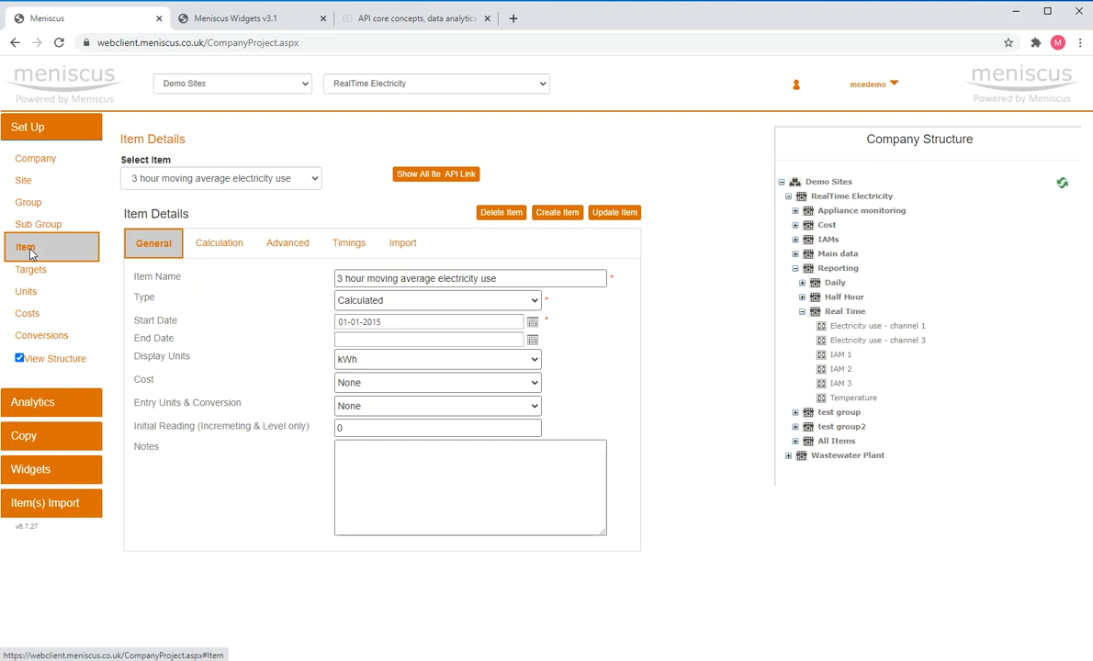
pyautogui.click(299, 178)
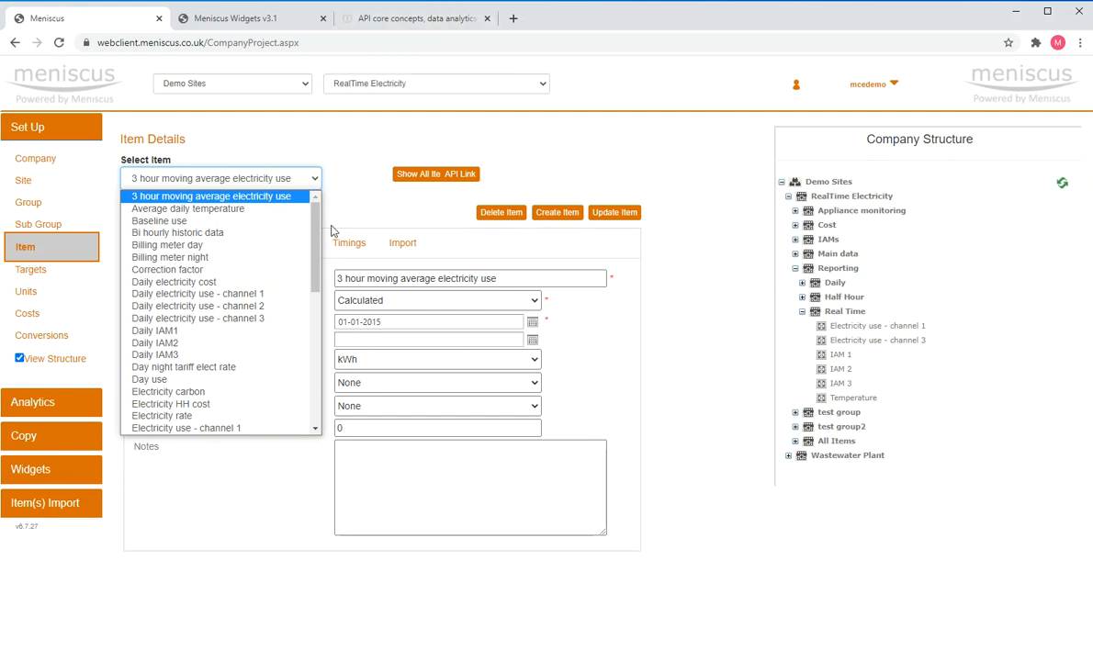
pyautogui.moveTo(315, 231); pyautogui.dragTo(317, 269)
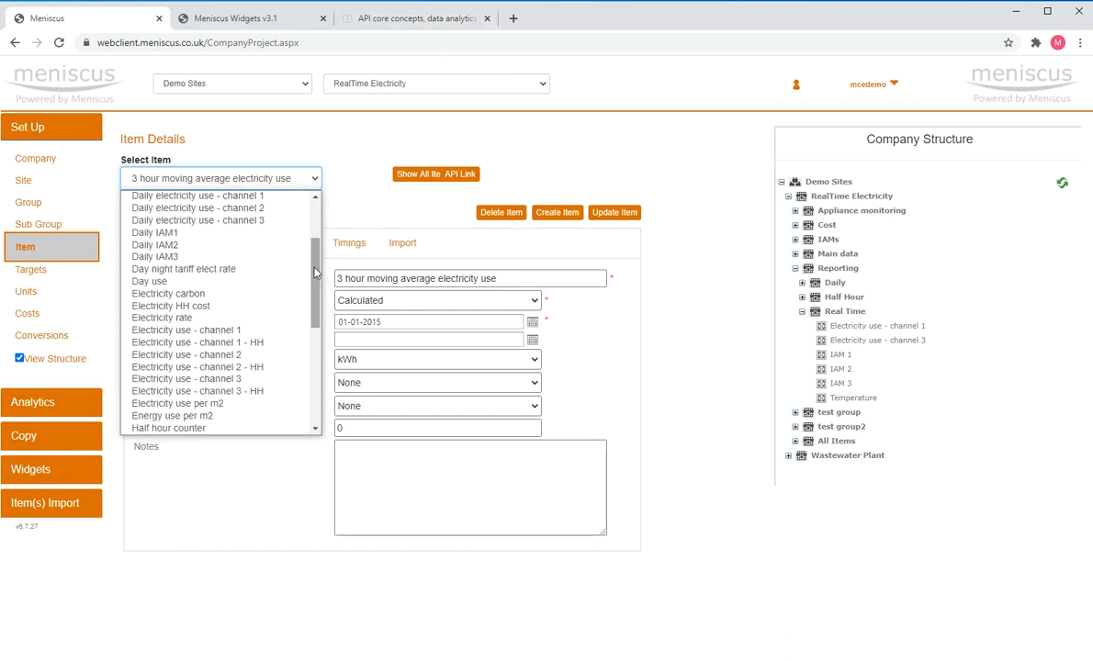
pyautogui.click(237, 330)
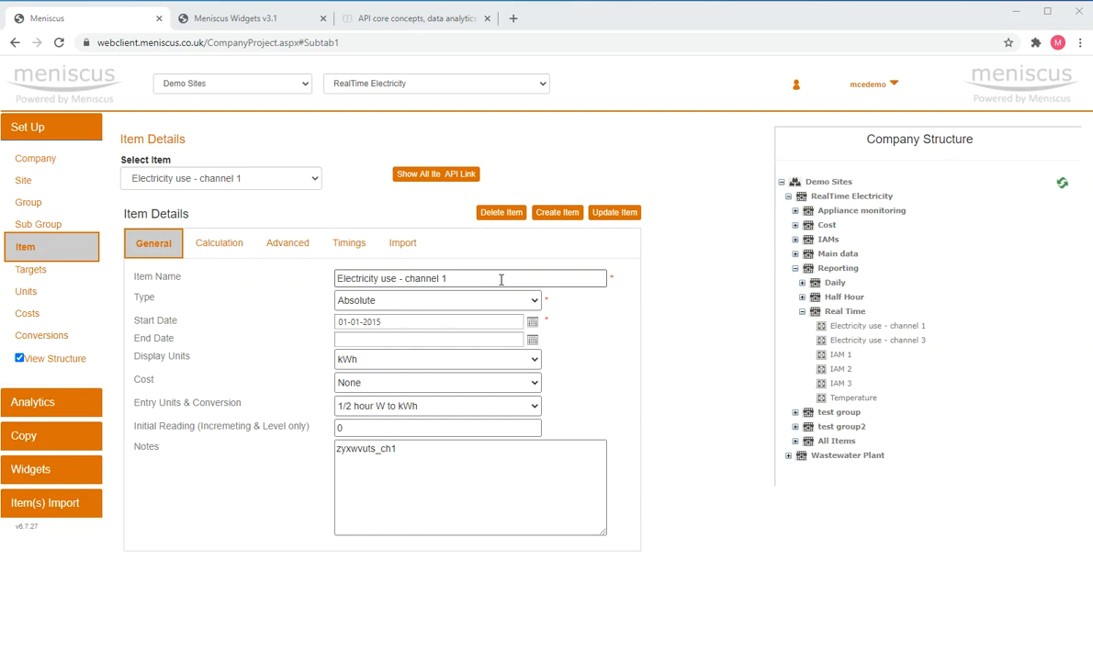
pyautogui.click(472, 301)
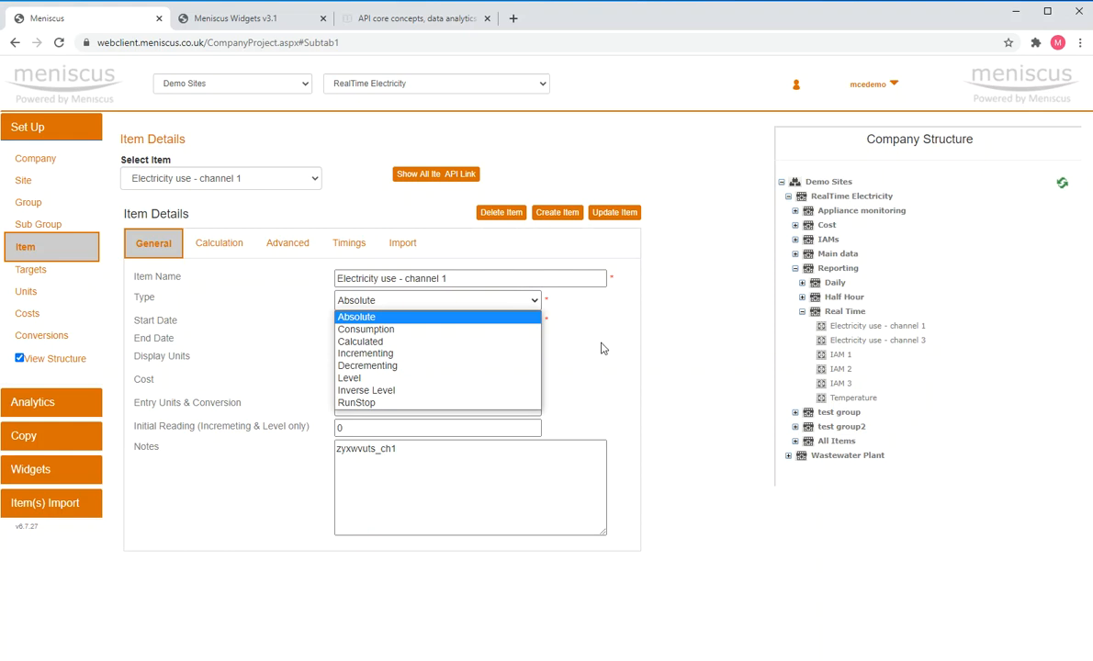
pyautogui.click(531, 307)
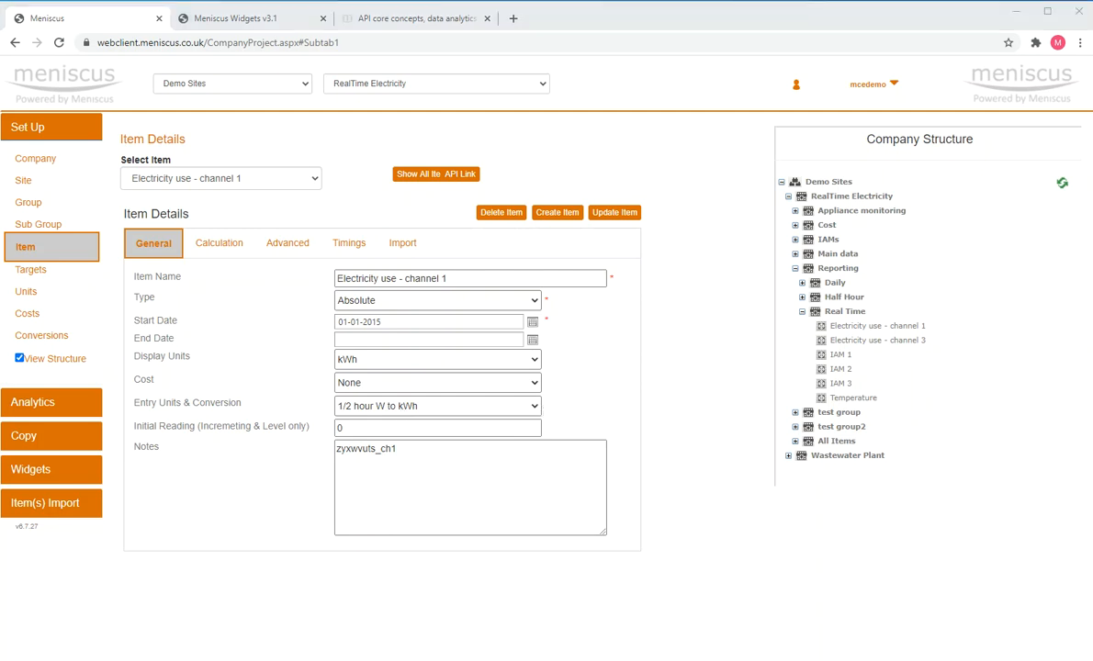
# Step: View the item's calculation settings, examine the calculation editor and its Modelling functions, and close the editor
pyautogui.click(217, 245)
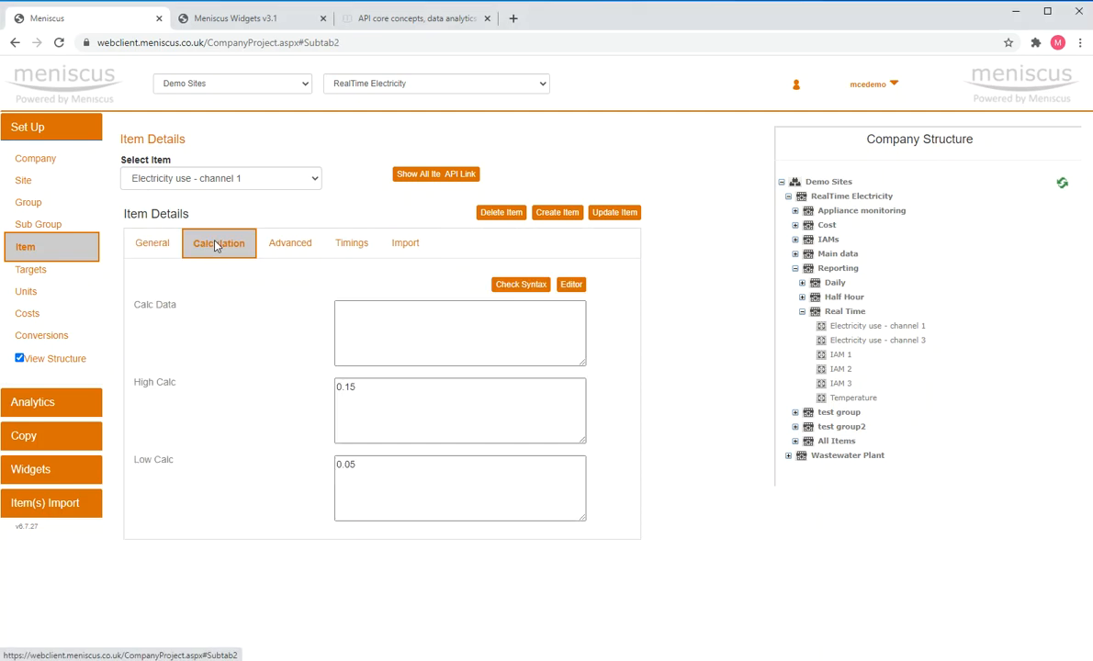
pyautogui.click(454, 328)
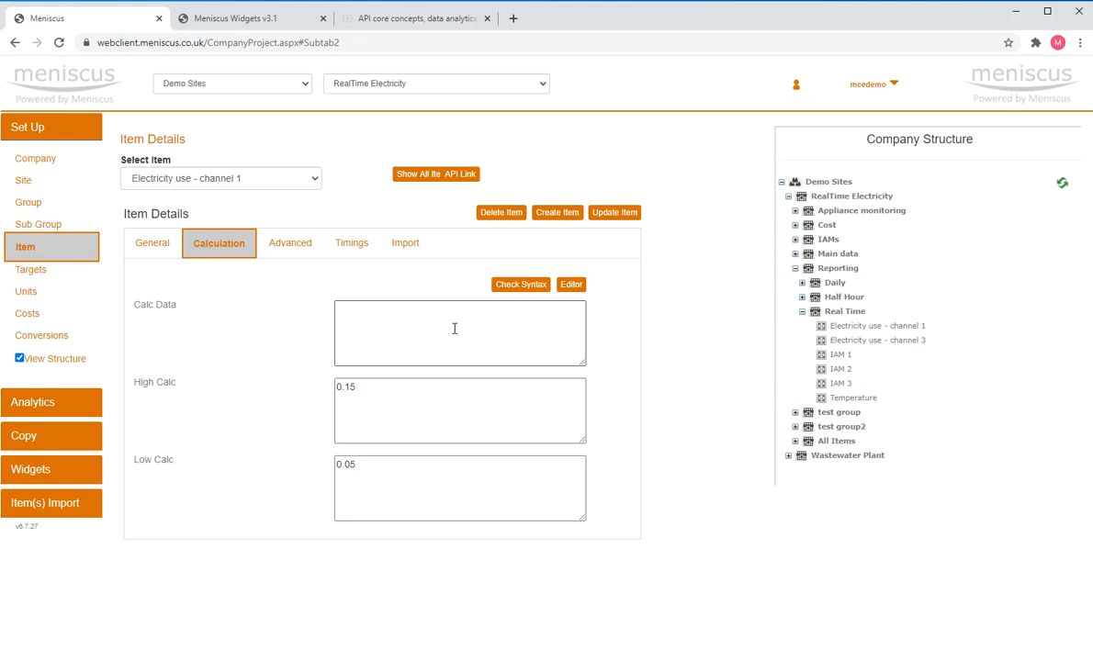
pyautogui.click(571, 285)
pyautogui.moveTo(495, 342); pyautogui.dragTo(523, 294)
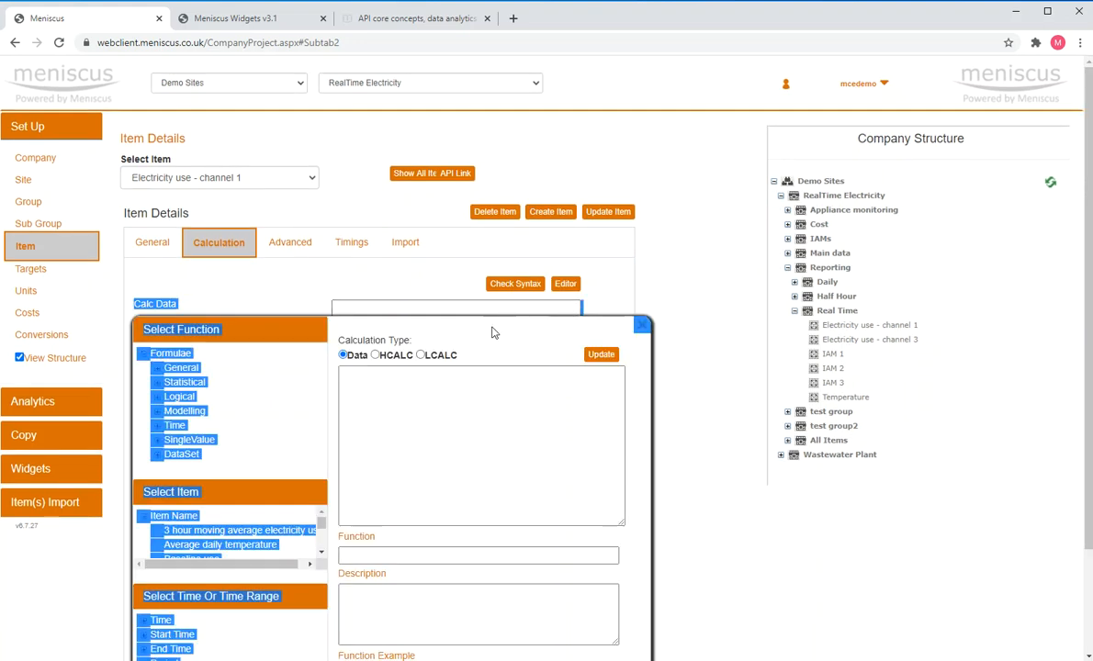
pyautogui.click(464, 442)
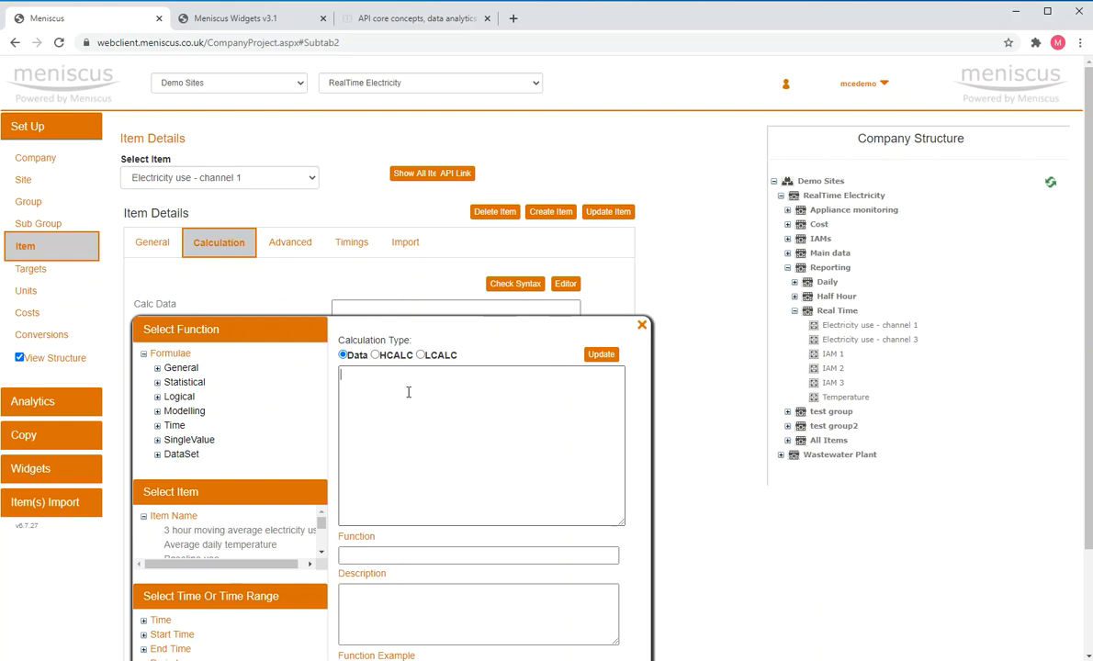
pyautogui.scroll(-2, 691, 463)
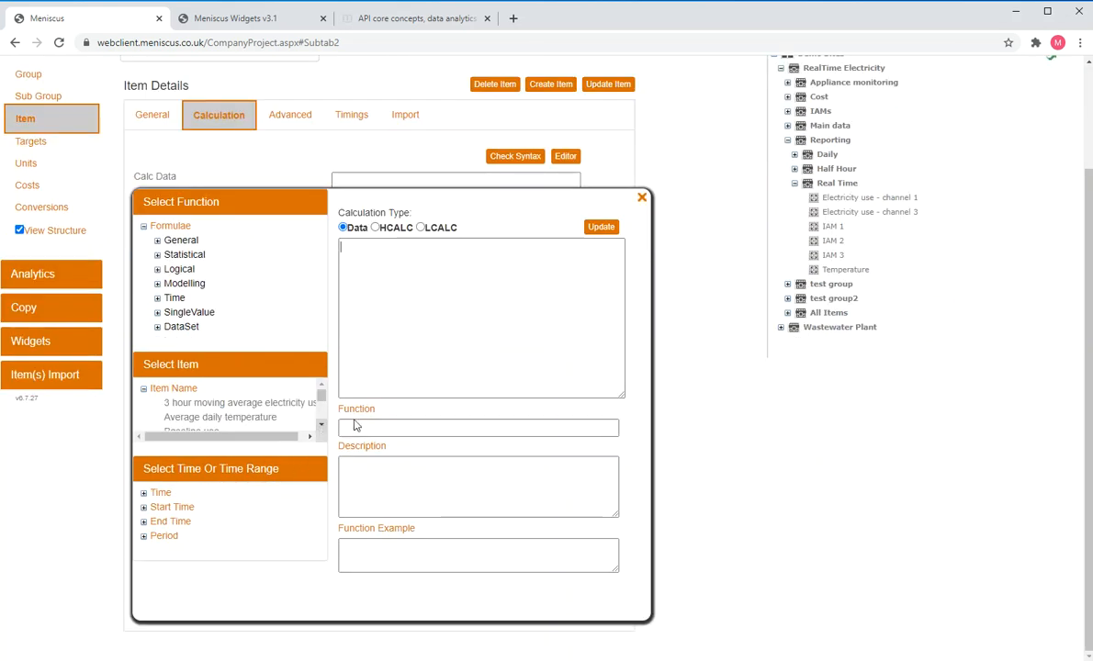
pyautogui.click(158, 284)
pyautogui.click(159, 285)
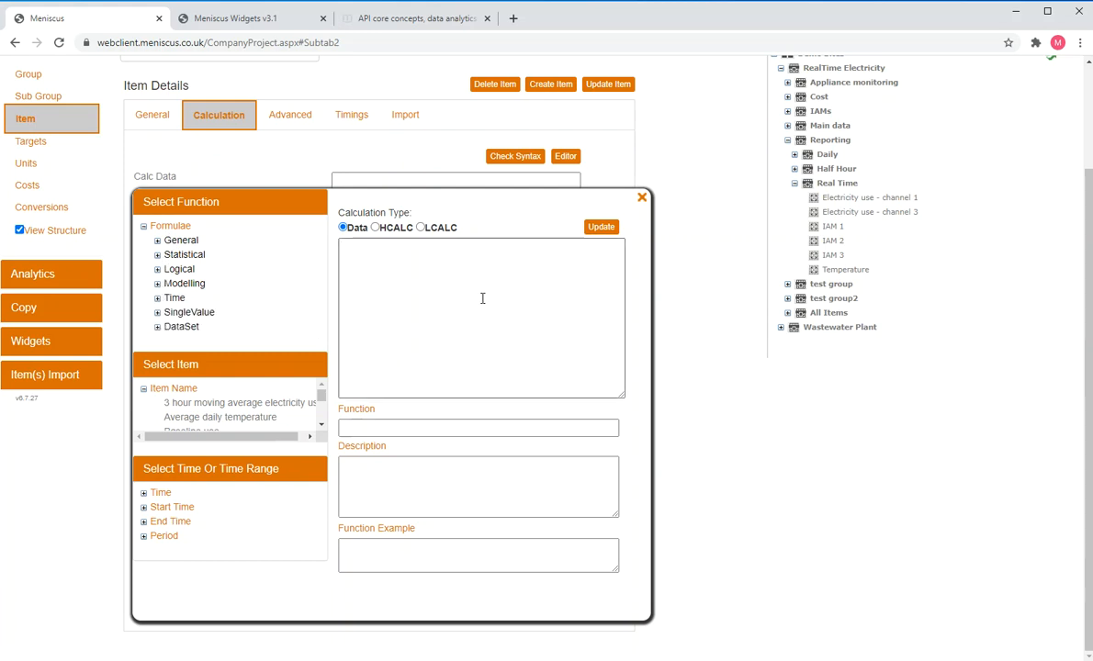
pyautogui.click(643, 200)
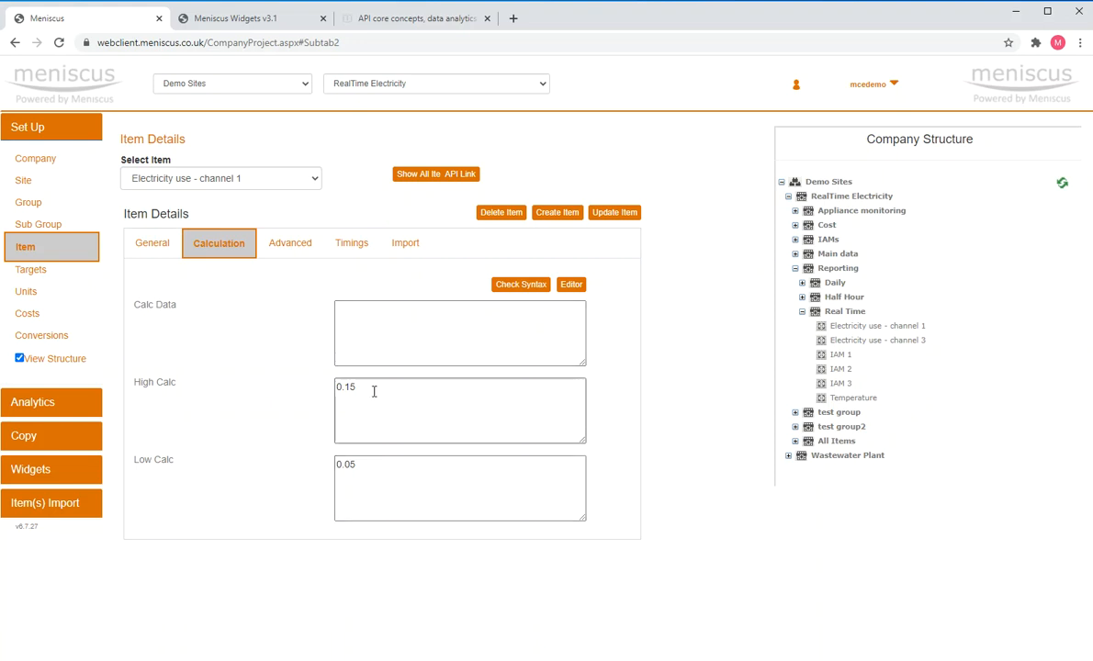
# Step: Highlight the item's High Calc value and view the item's advanced settings
pyautogui.moveTo(365, 391); pyautogui.dragTo(332, 391)
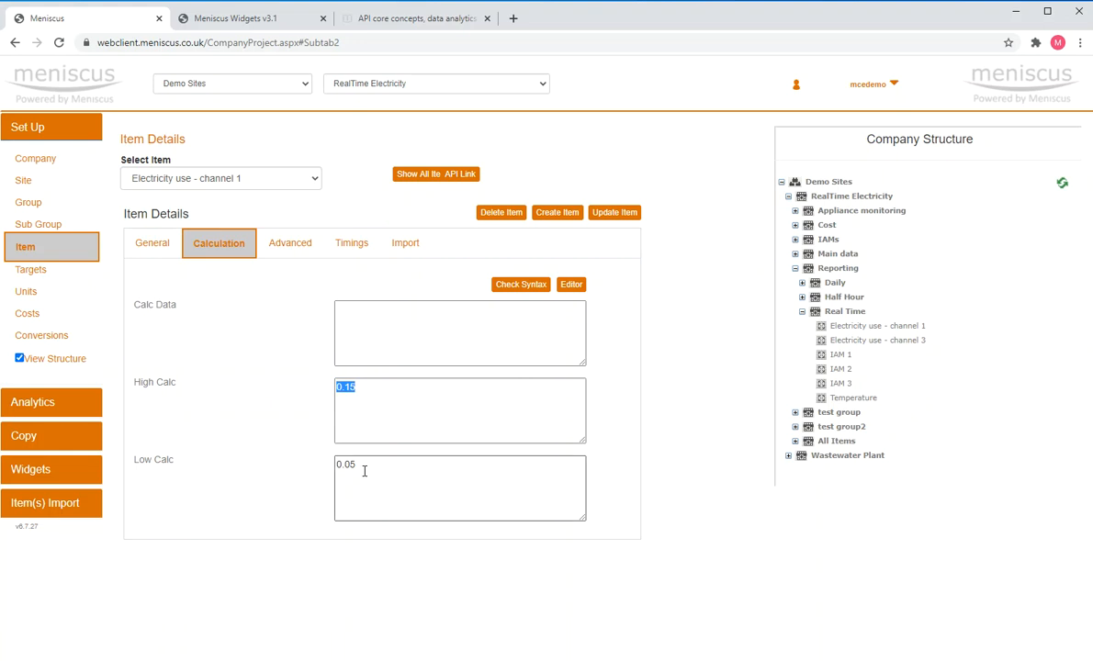
pyautogui.click(367, 386)
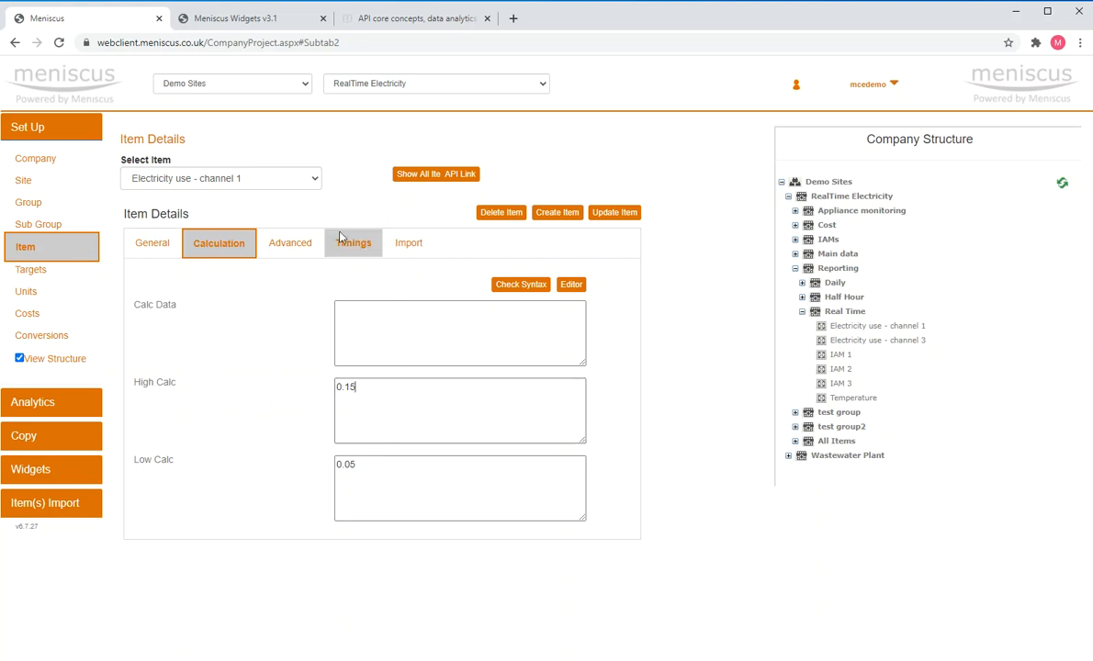
pyautogui.click(291, 246)
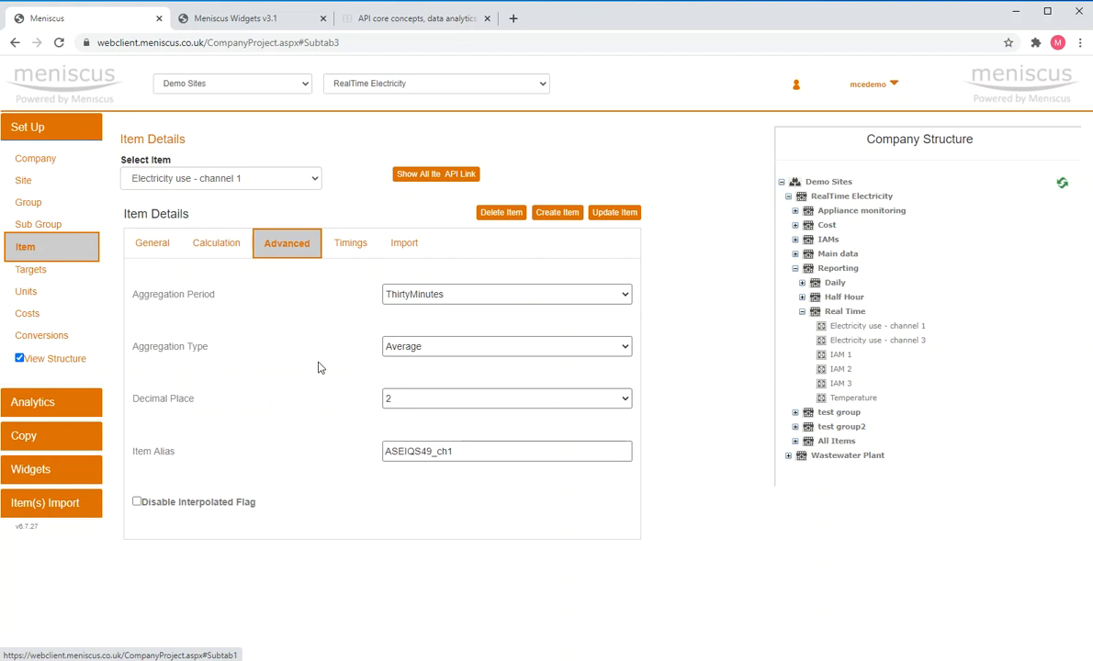
# Step: Review the aggregation period options, keeping ThirtyMinutes, and highlight the item alias
pyautogui.click(540, 295)
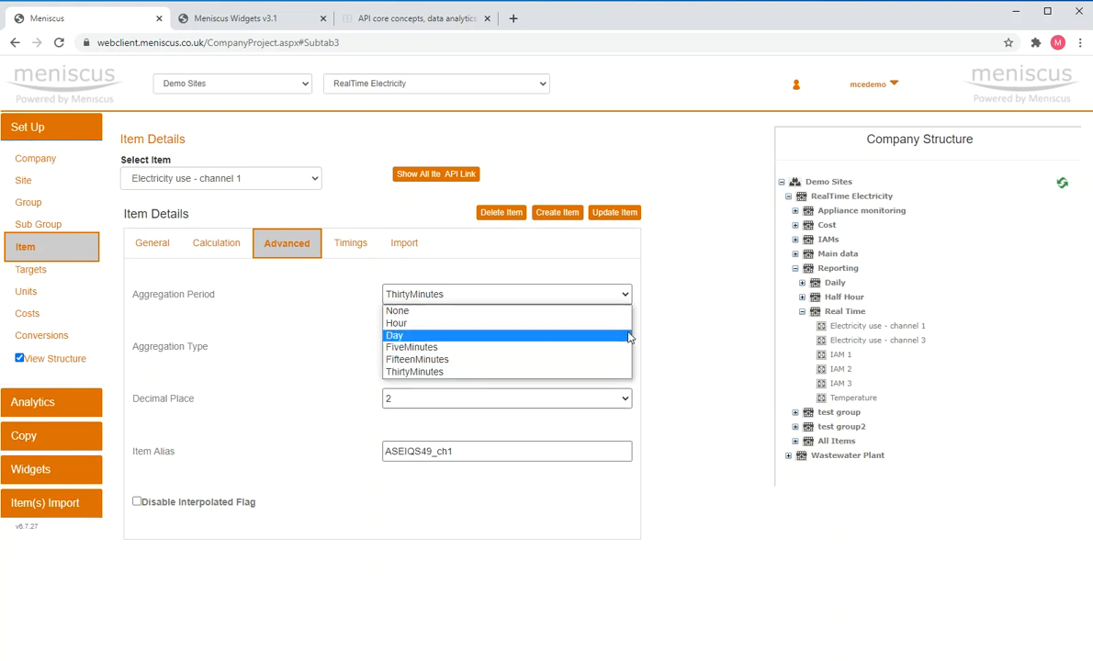
pyautogui.click(475, 373)
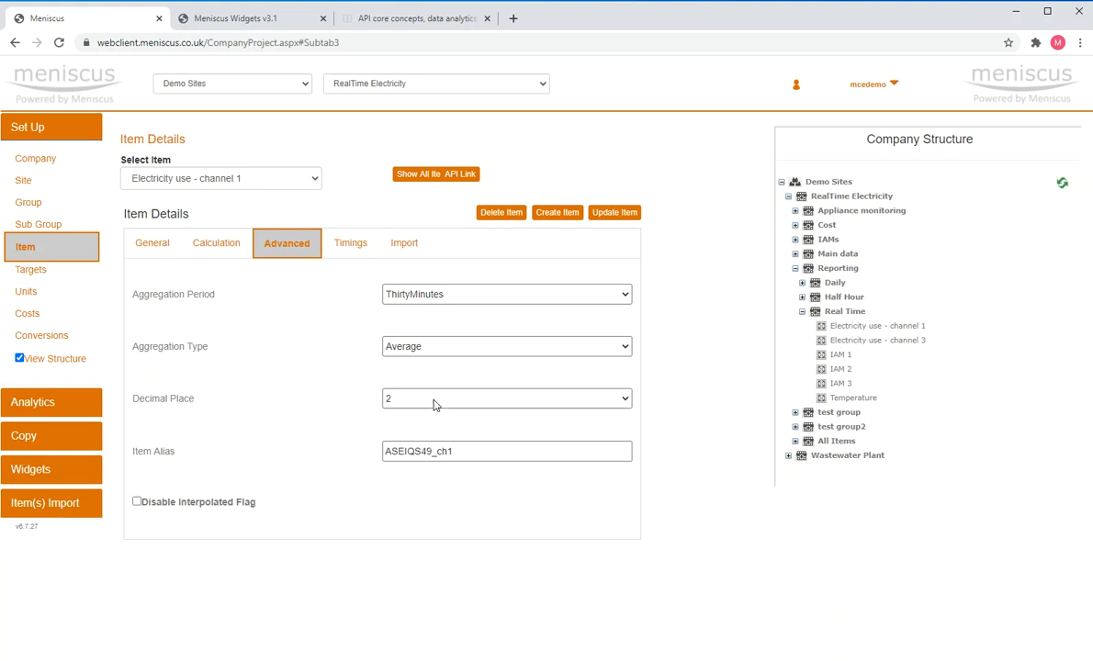
pyautogui.moveTo(466, 451); pyautogui.dragTo(384, 452)
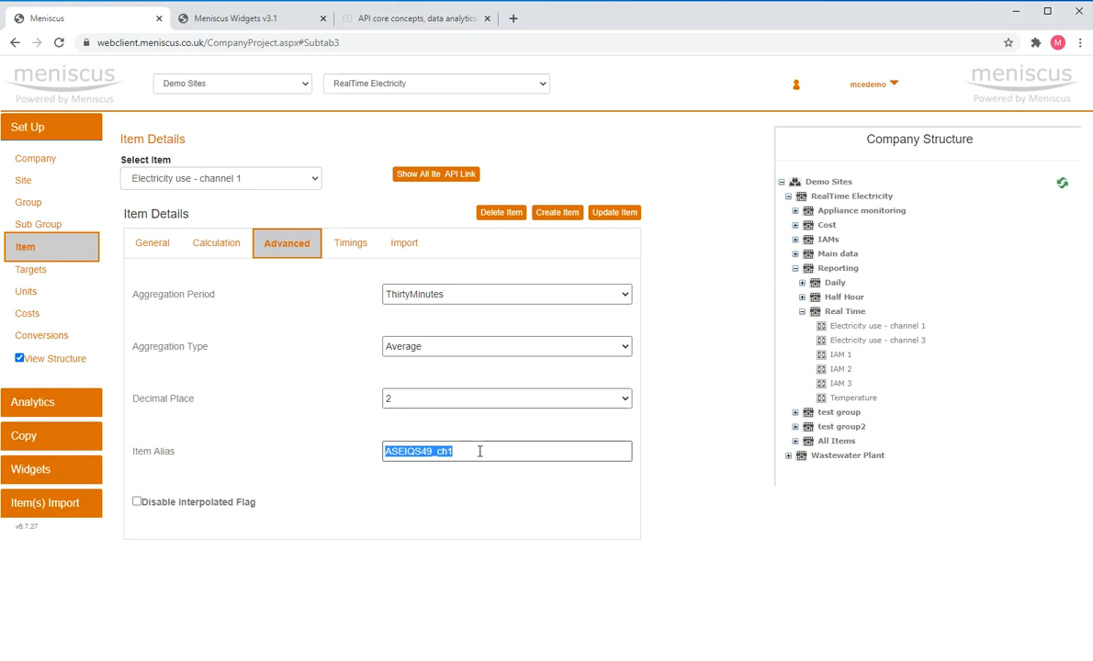
pyautogui.click(458, 513)
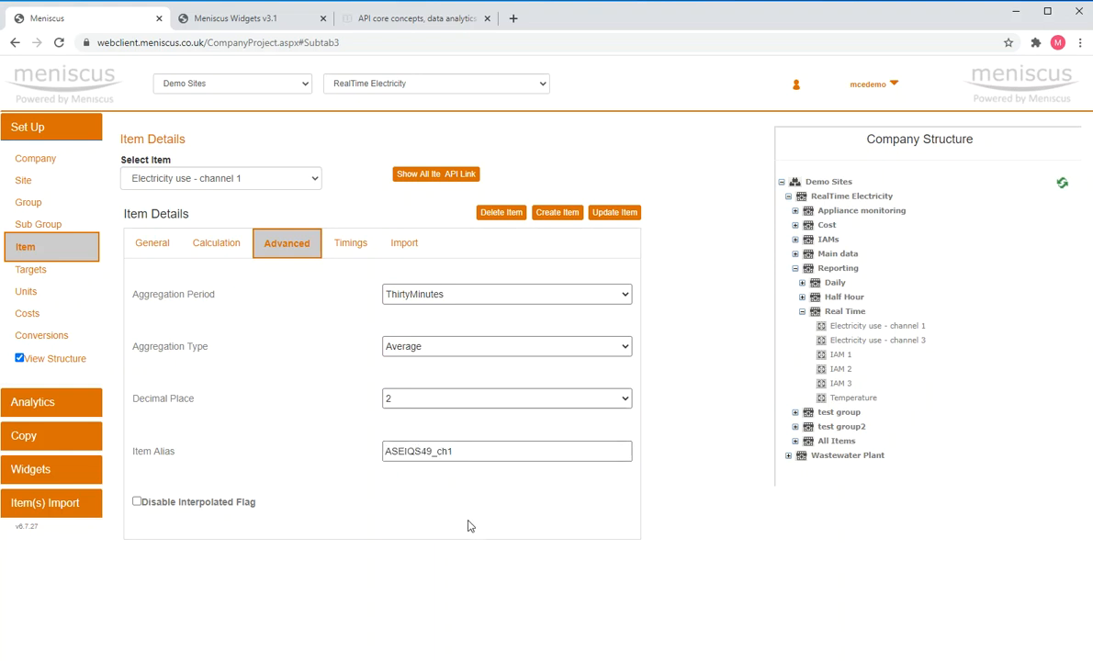
# Step: View the timing settings and the data import options of the item Electricity use - channel 1
pyautogui.click(345, 246)
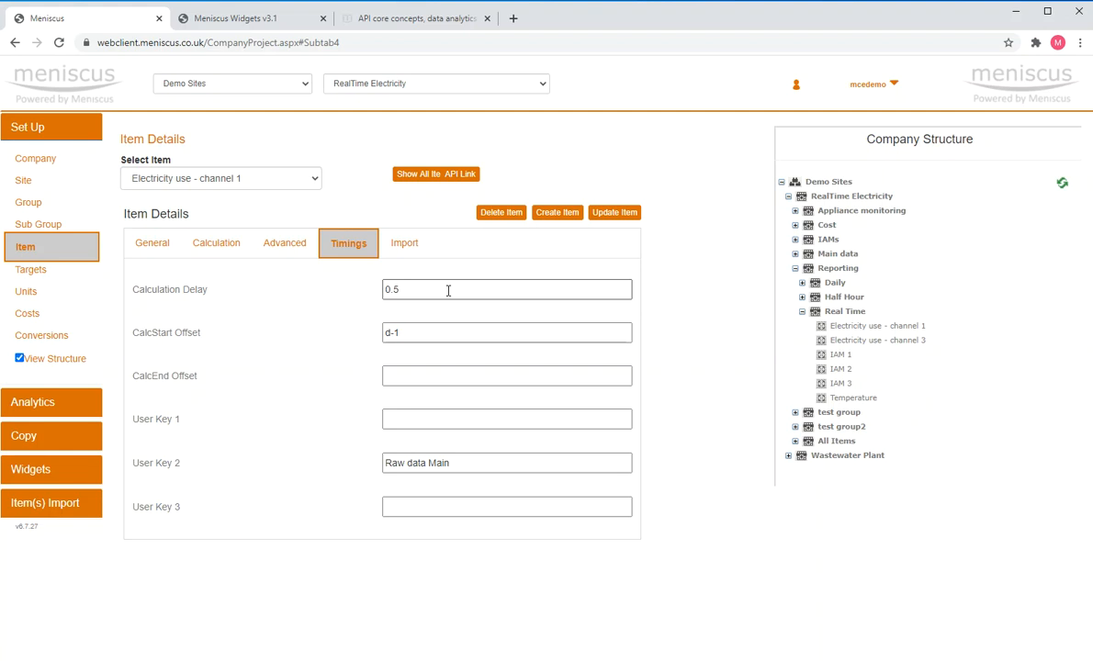
pyautogui.click(415, 244)
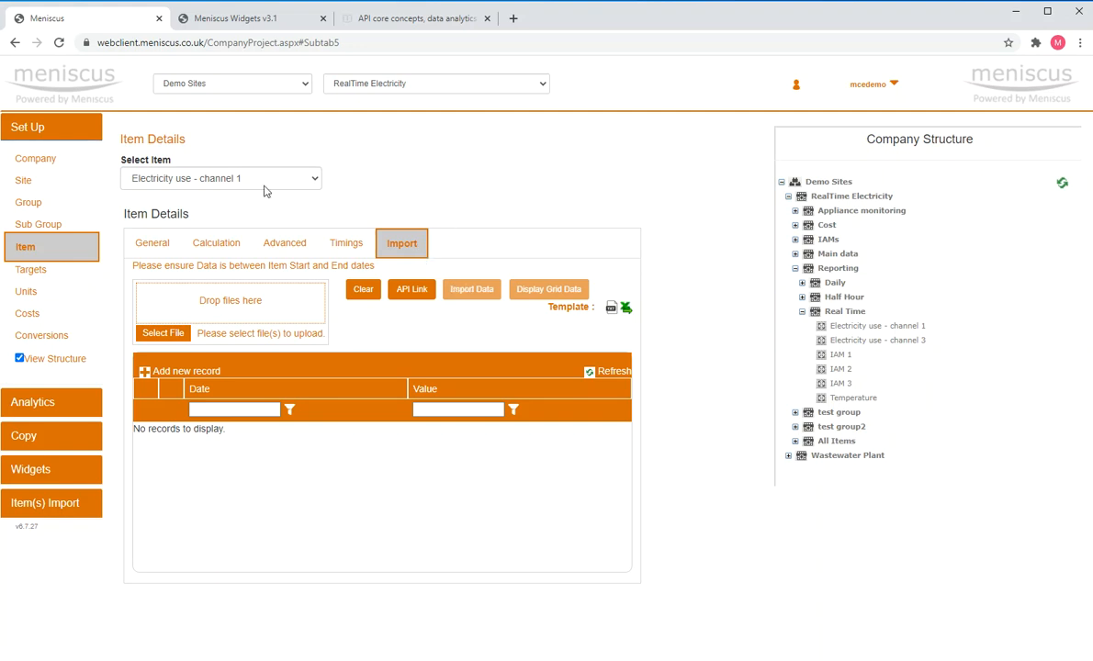
# Step: Select the item Electricity use - channel 1 - HH and show its general details
pyautogui.click(315, 181)
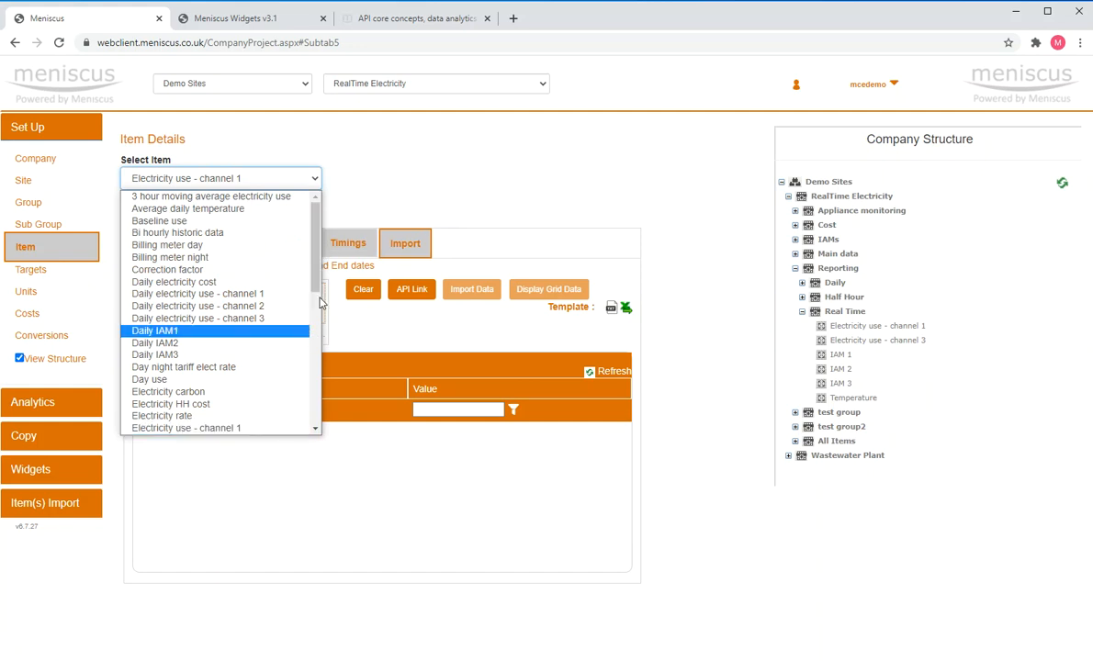
pyautogui.scroll(-2, 317, 273)
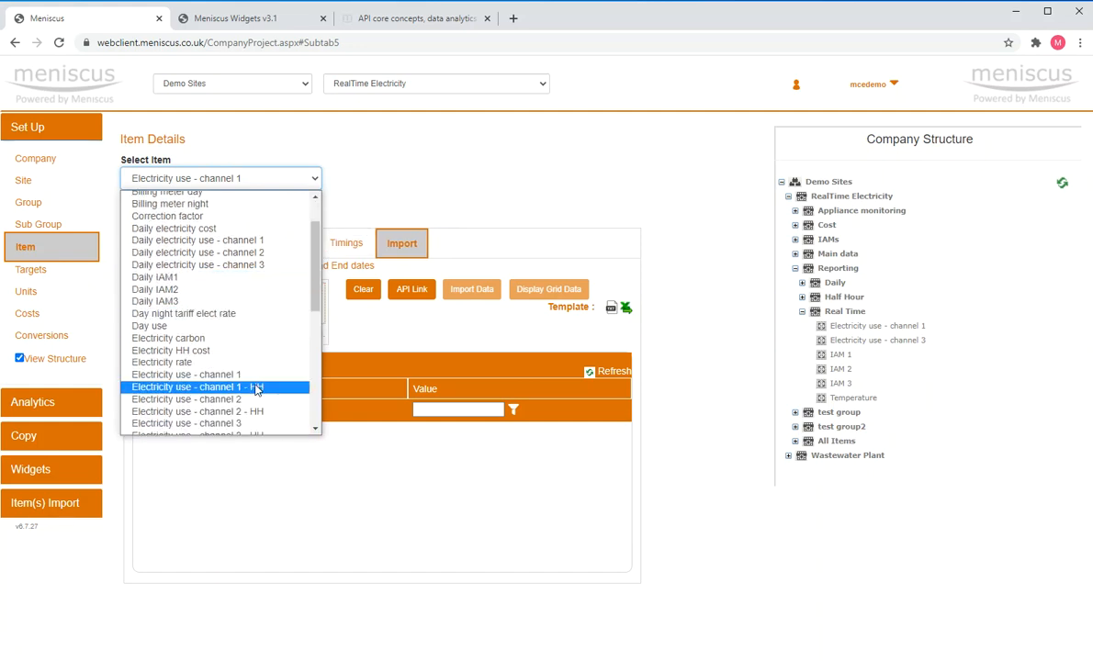
pyautogui.click(256, 391)
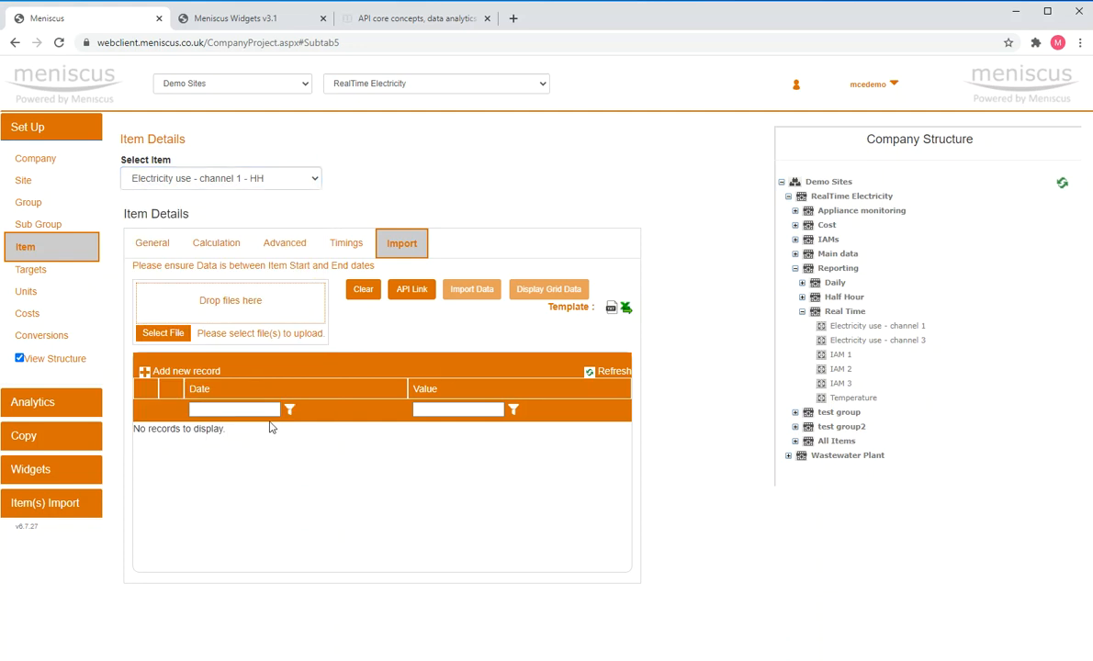
pyautogui.click(152, 243)
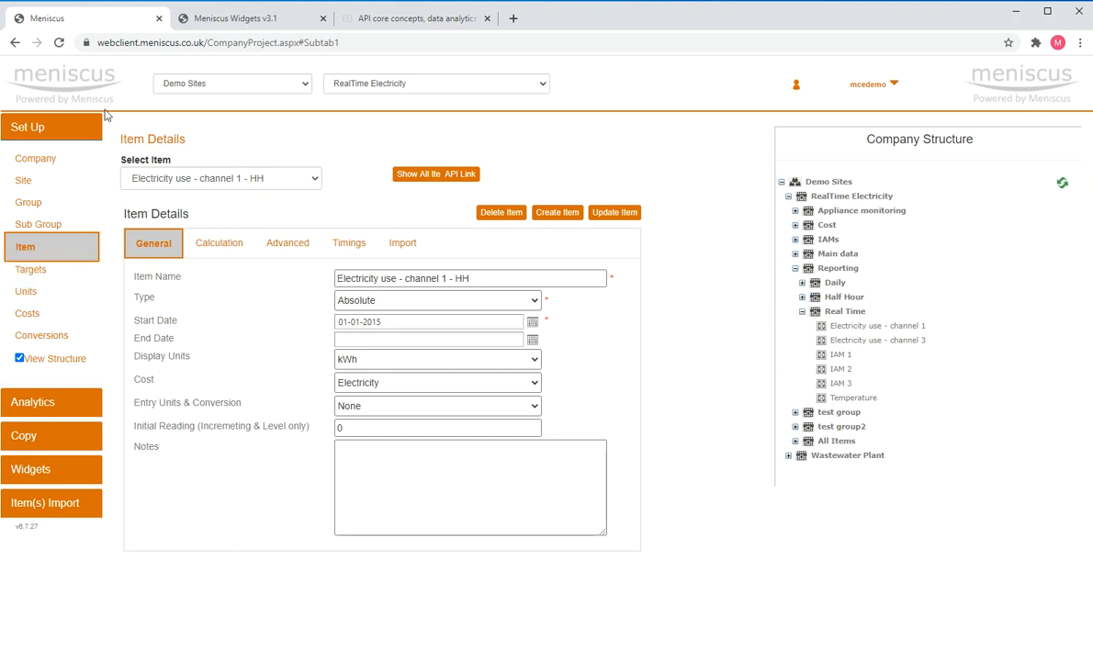
# Step: Select the item Daily electricity use - channel 1 and review its item type, keeping Calculated
pyautogui.click(312, 179)
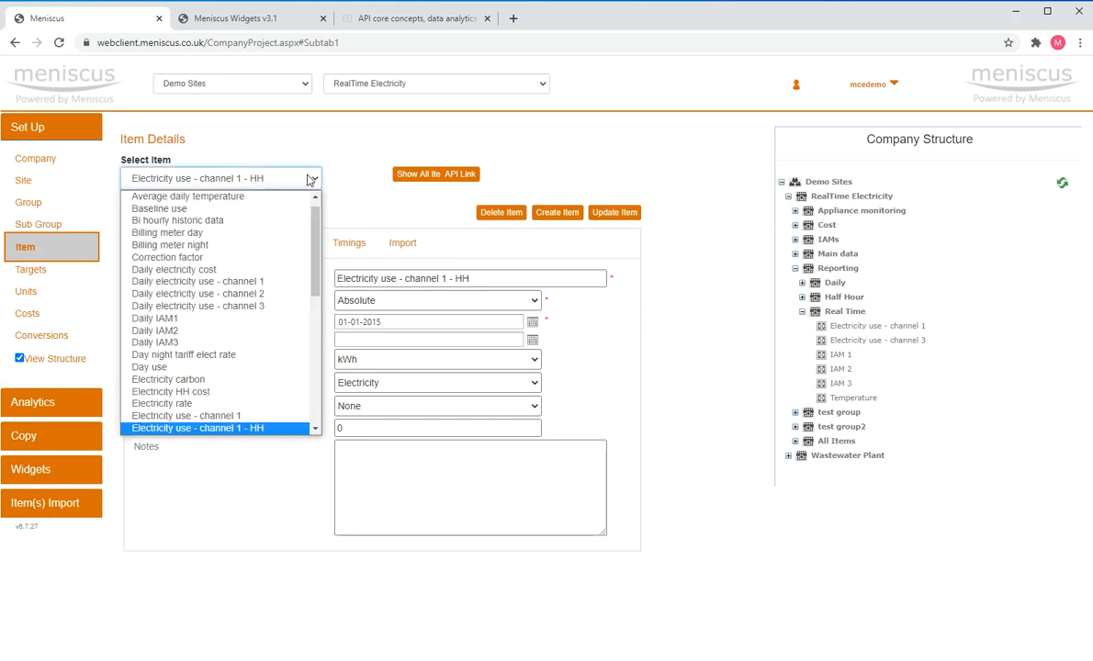
pyautogui.click(235, 281)
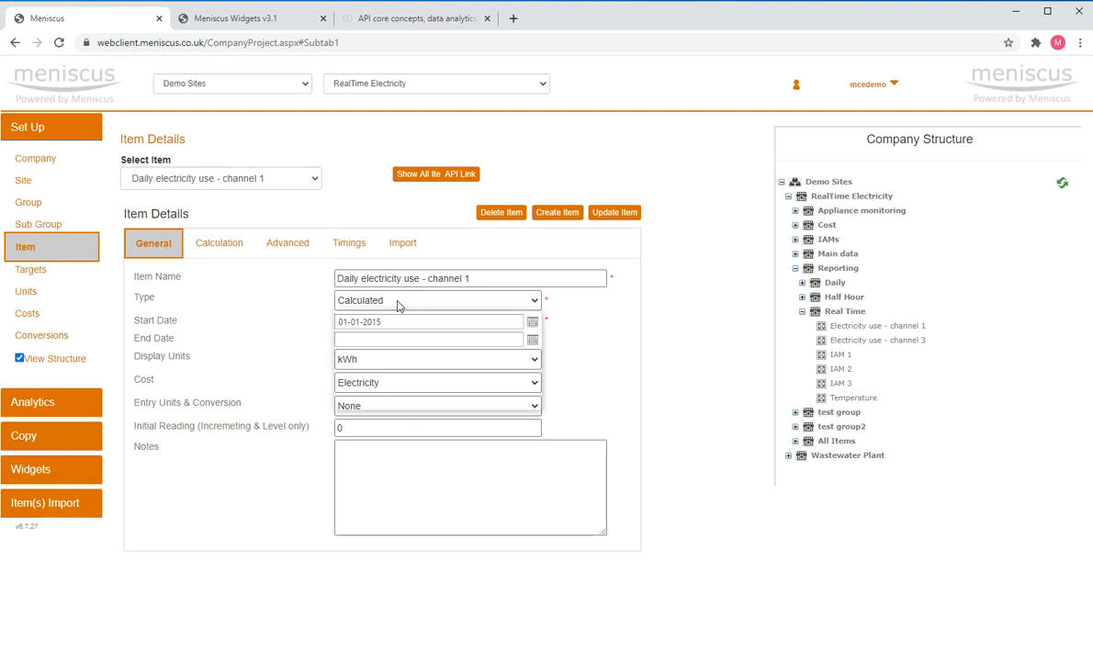
pyautogui.click(398, 303)
pyautogui.click(409, 304)
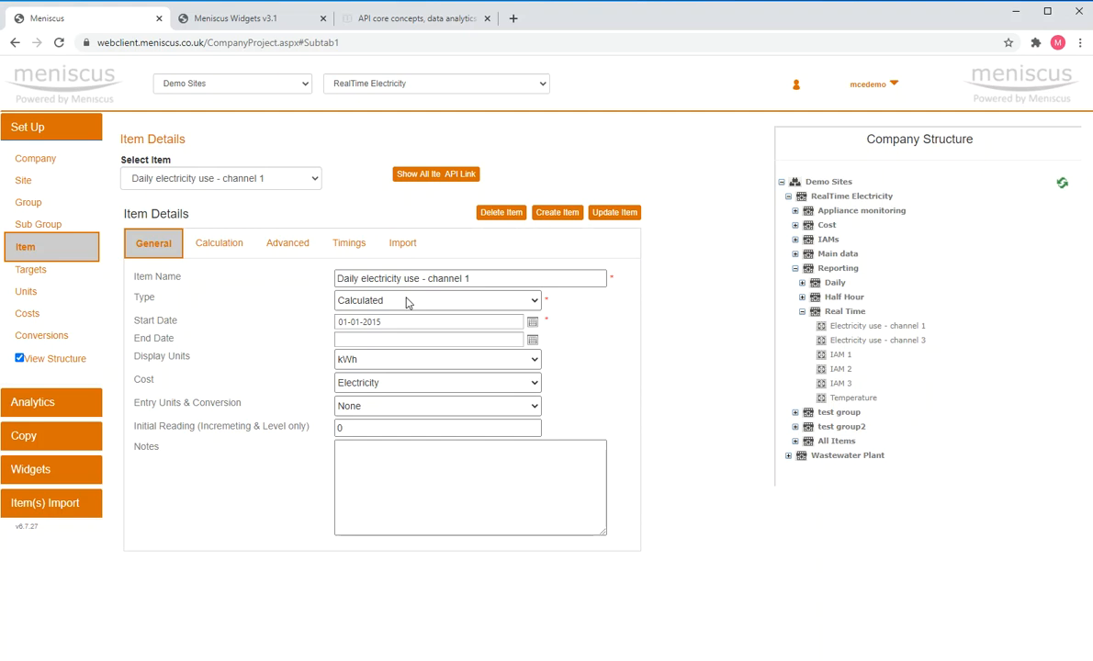
# Step: View the daily item's calculation settings, highlight the Calc Data expression and check the syntax of its calculations
pyautogui.click(217, 249)
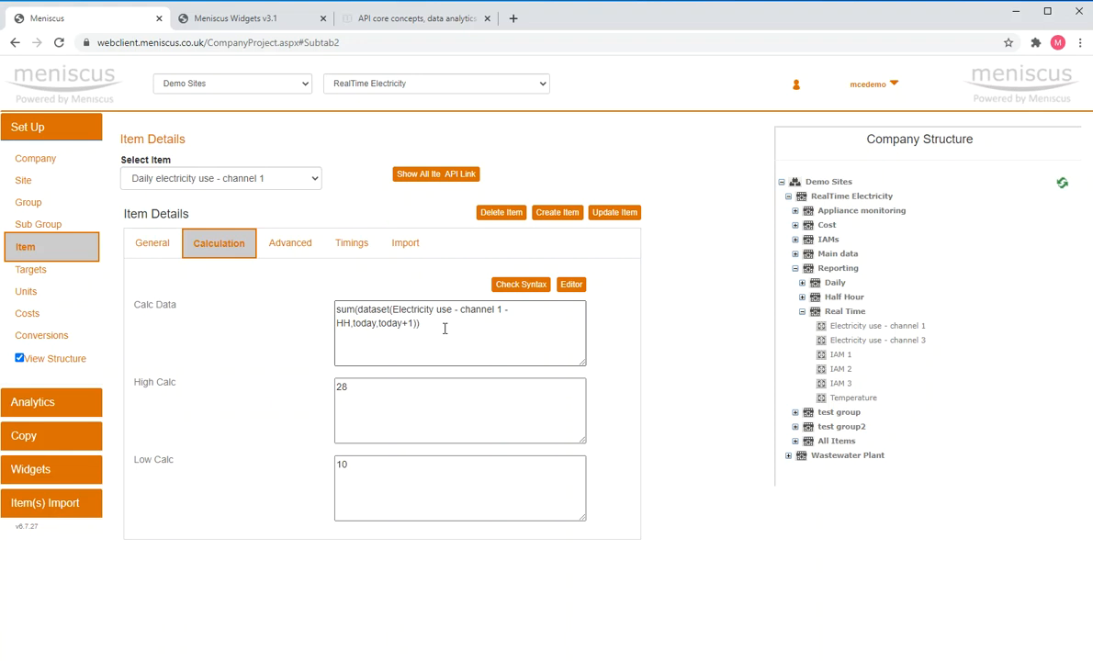
pyautogui.hotkey('ctrl', 'a')
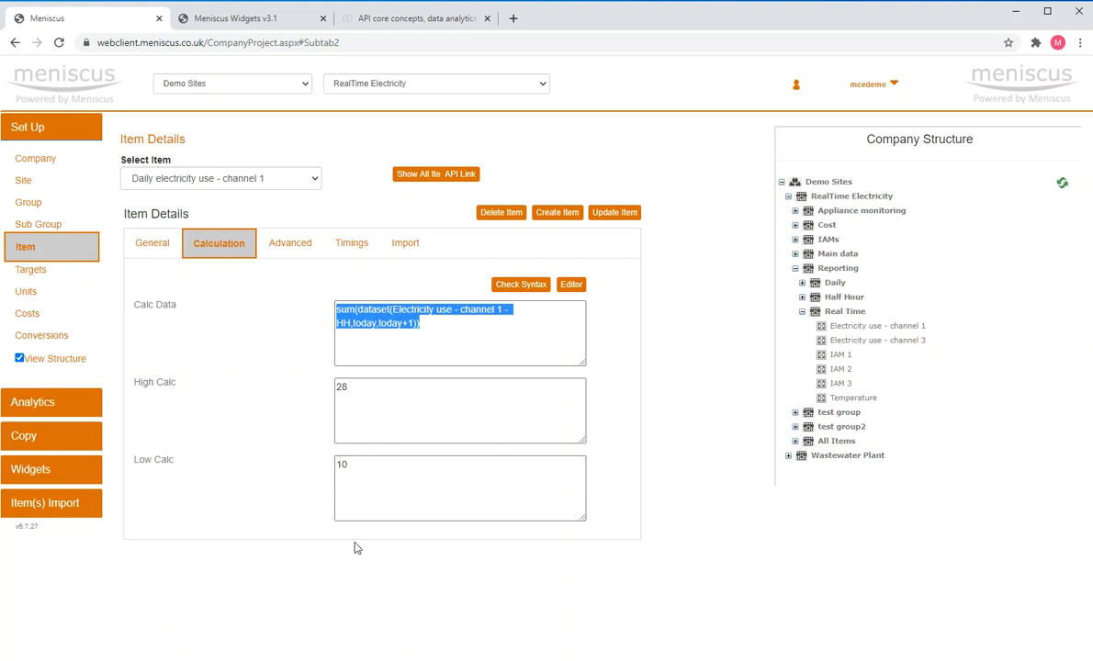
pyautogui.click(549, 295)
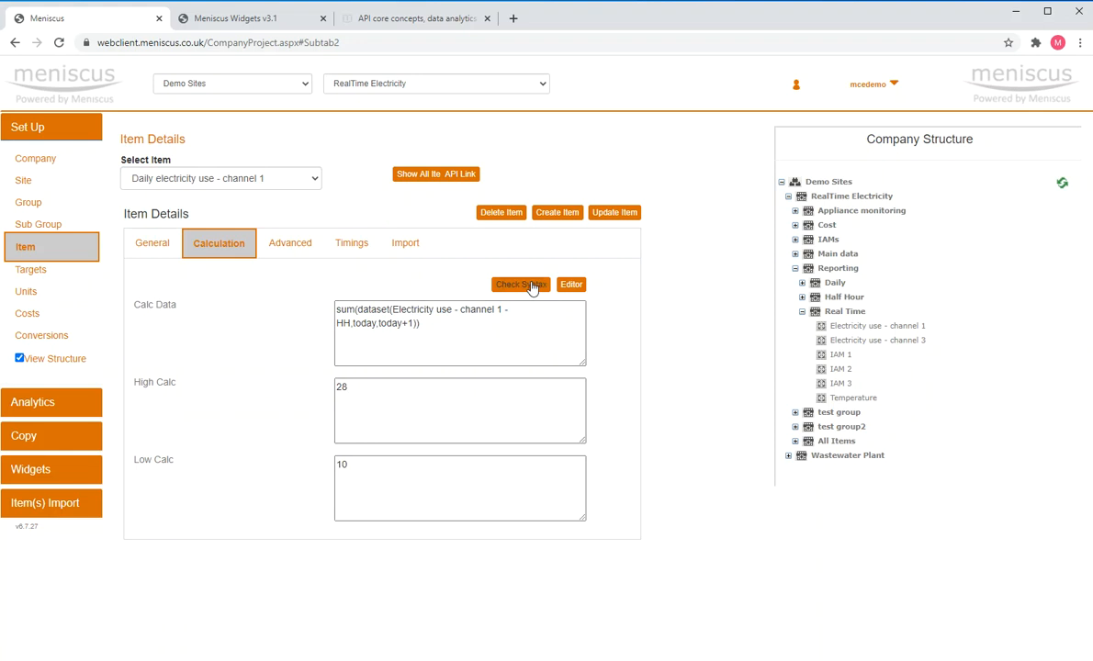
pyautogui.click(531, 286)
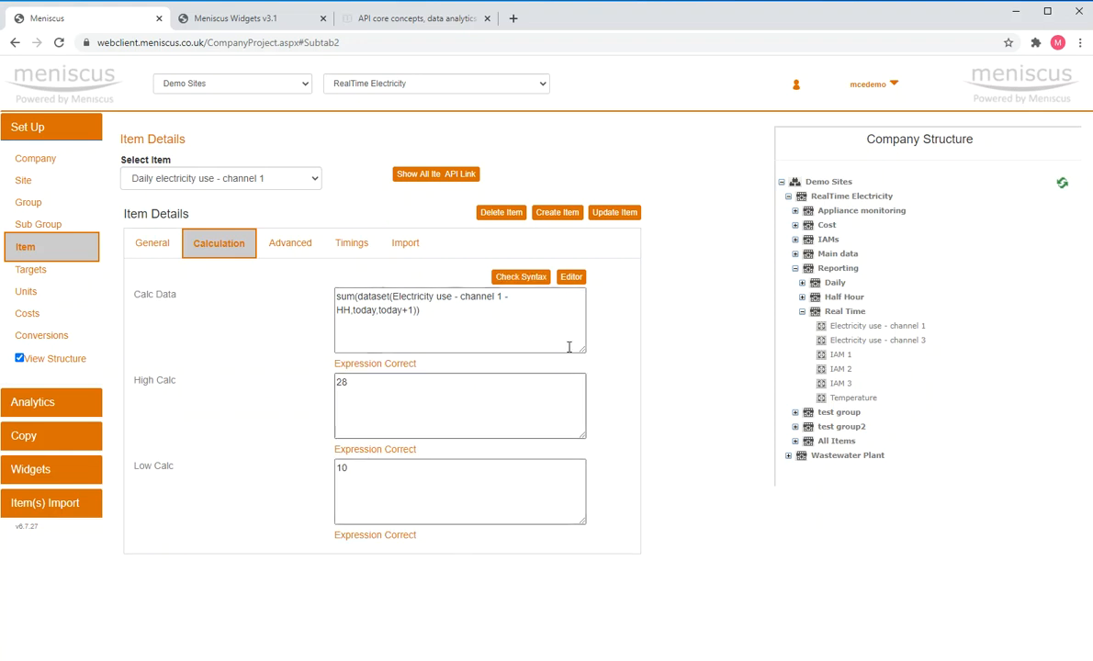
# Step: Examine the daily item's formula in the calculation editor, read the description of the start time keyword today, and close the editor
pyautogui.click(571, 277)
pyautogui.click(543, 389)
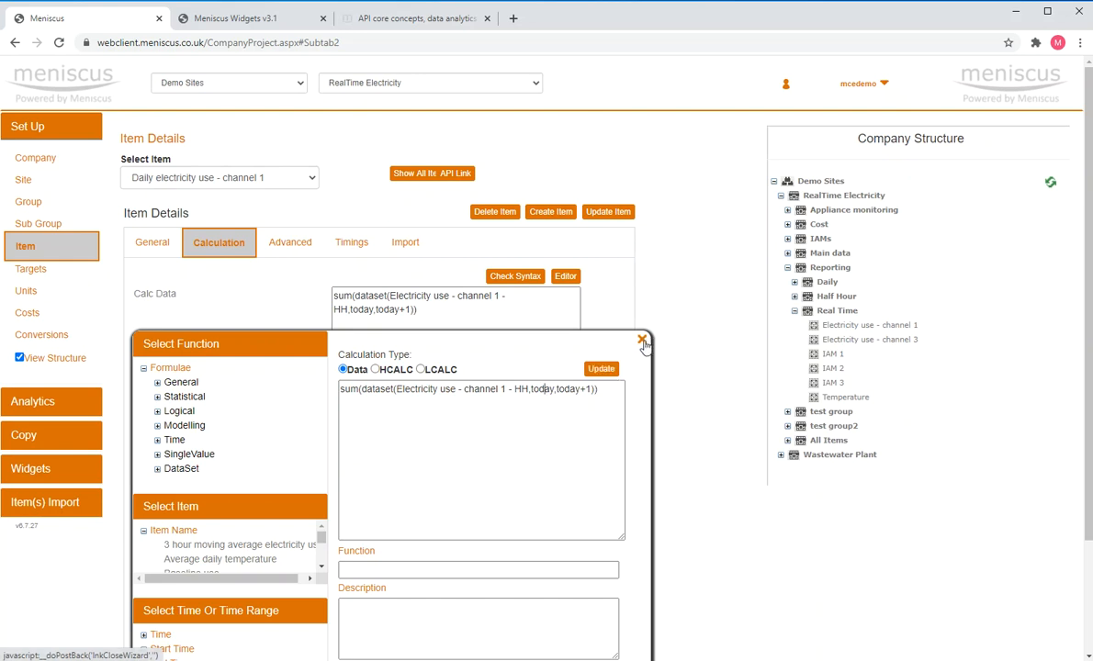
pyautogui.scroll(-2, 235, 455)
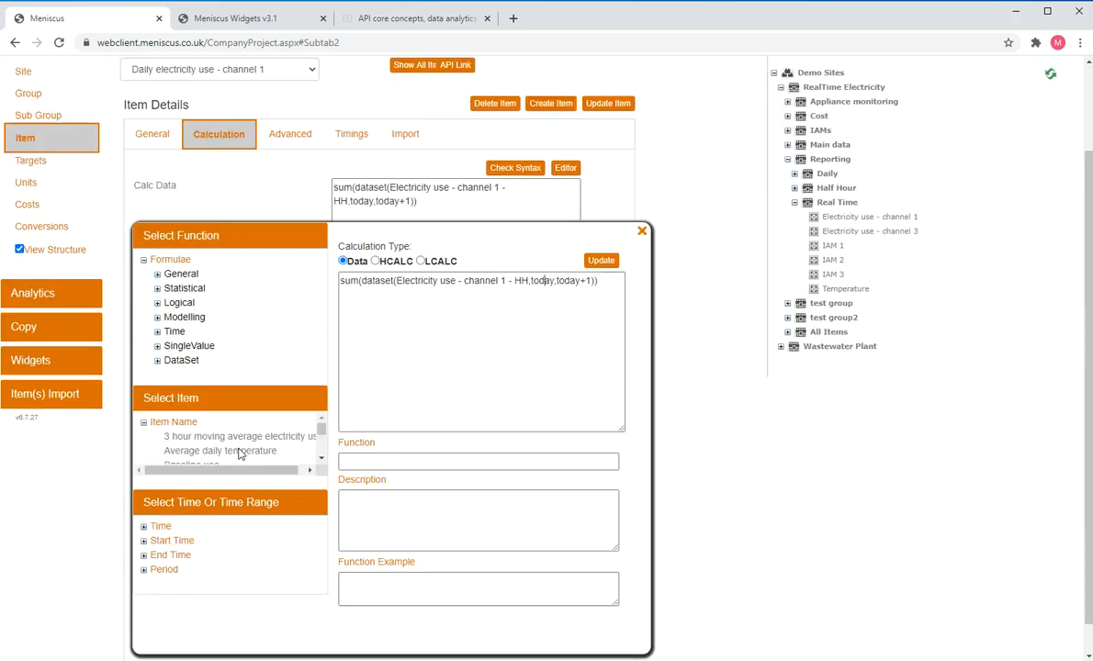
pyautogui.scroll(-1, 290, 386)
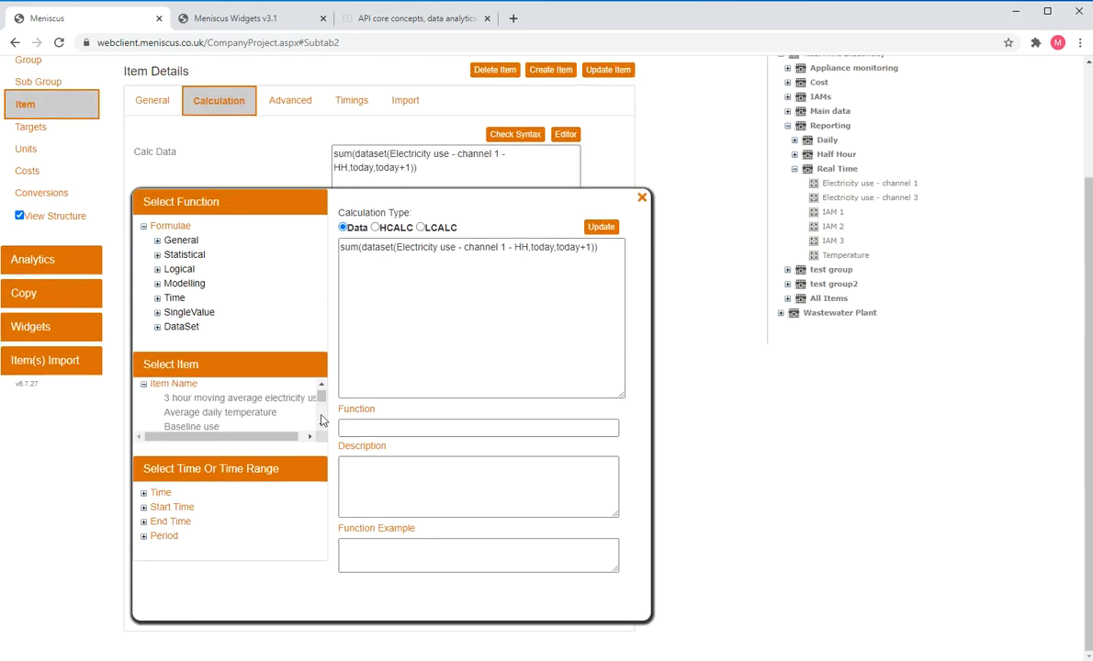
pyautogui.click(145, 508)
pyautogui.click(175, 521)
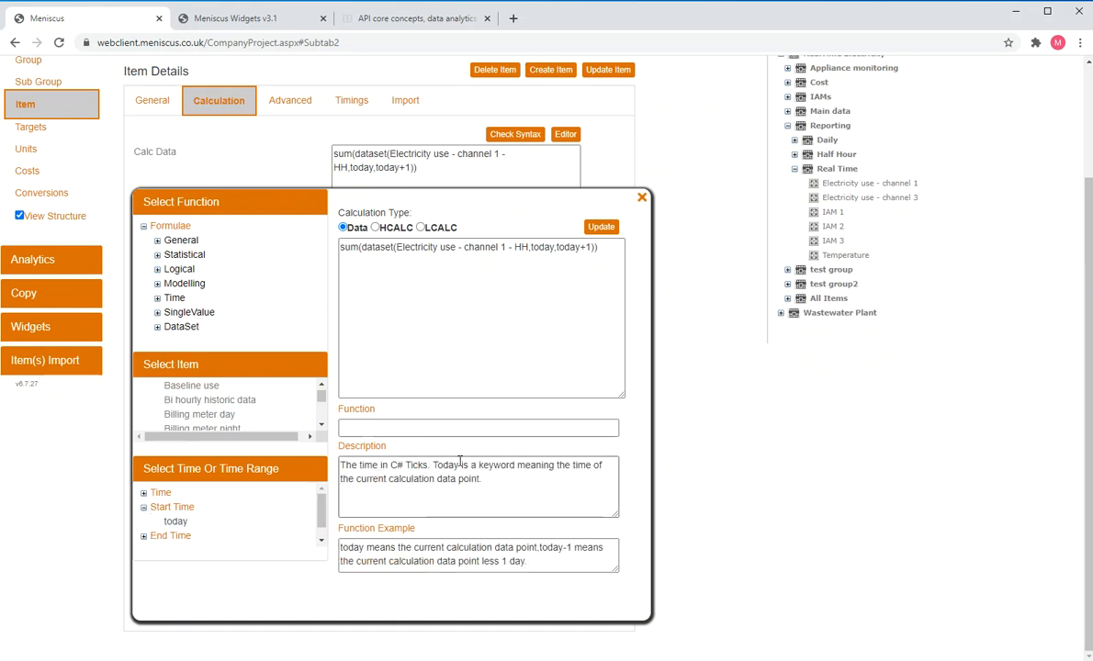
pyautogui.click(642, 198)
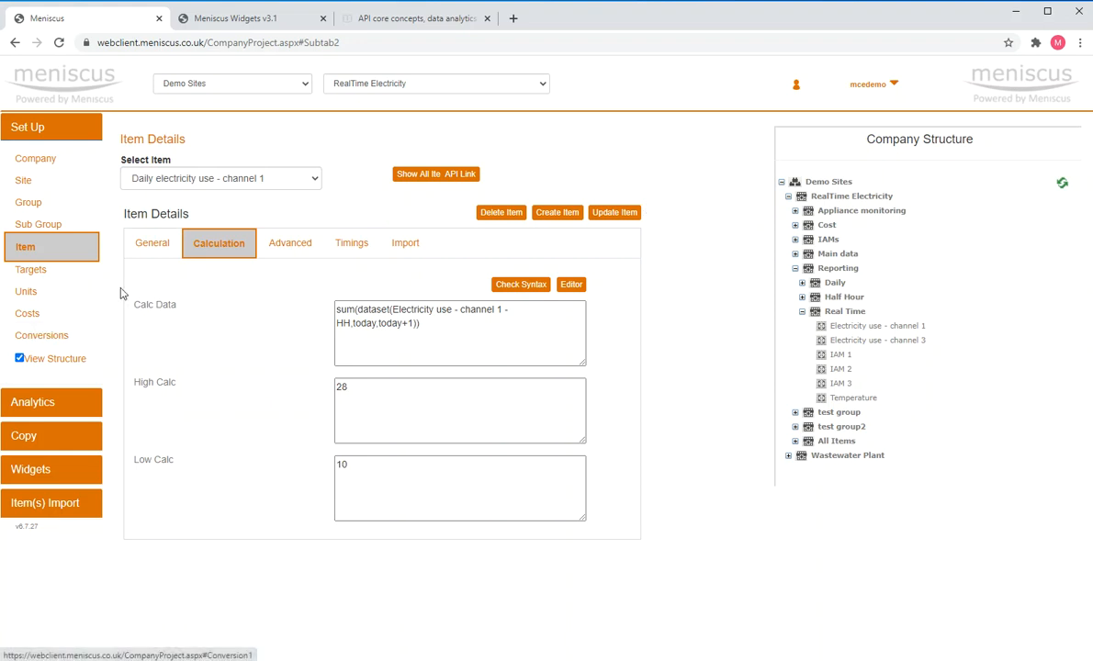
# Step: View the target details of Daily electricity use - channel 1 and look through the list of units
pyautogui.click(37, 271)
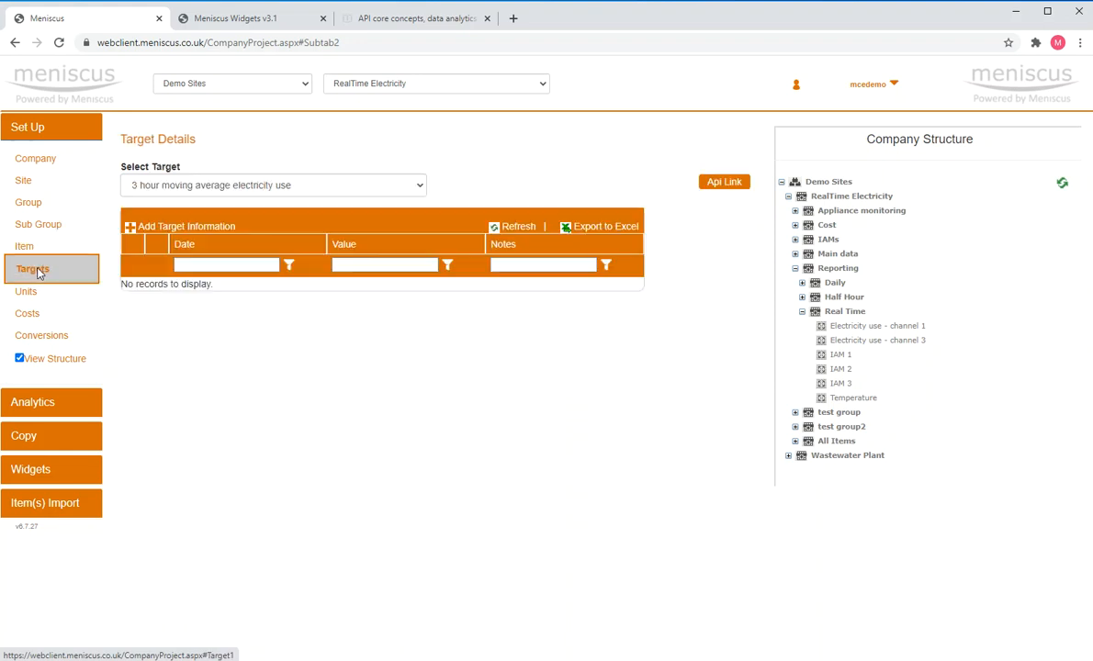
pyautogui.click(422, 188)
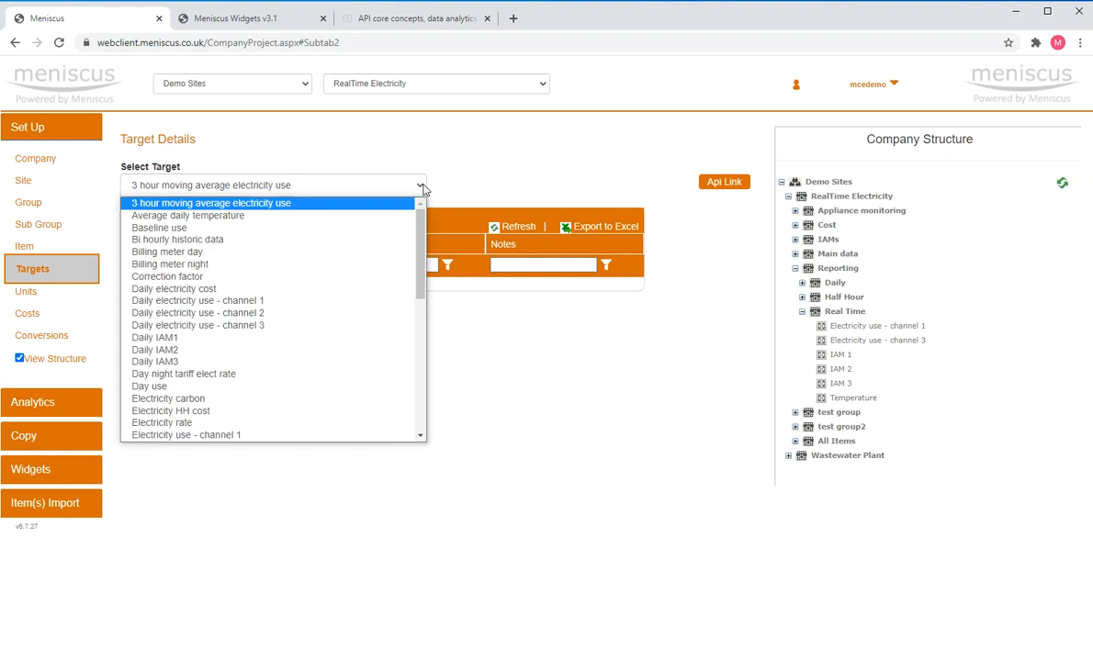
pyautogui.click(296, 290)
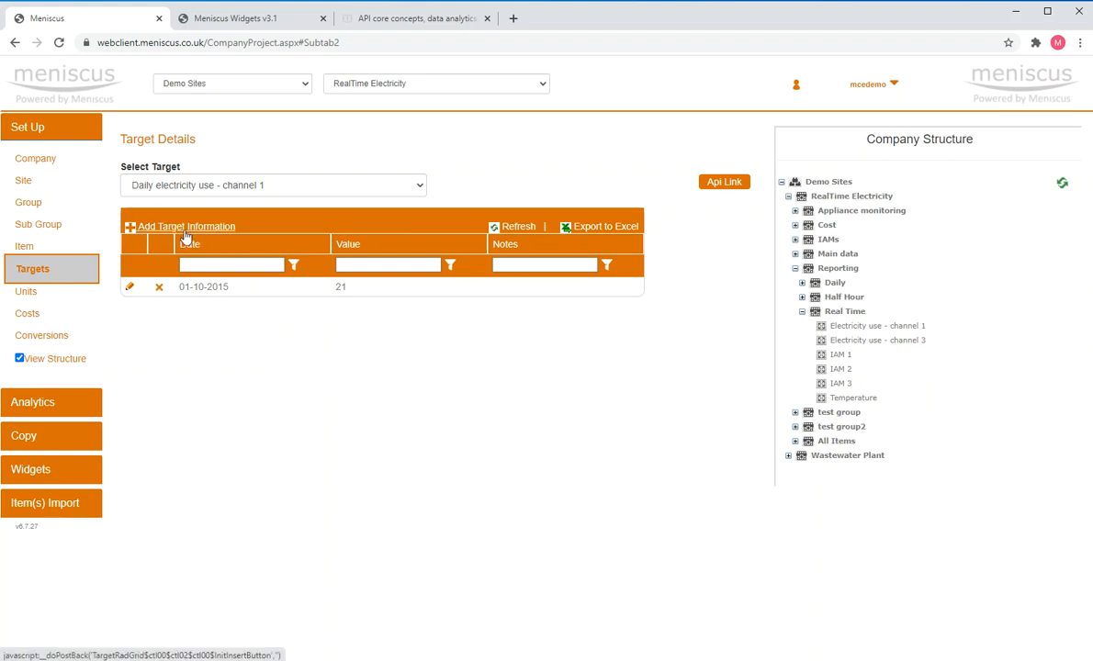
pyautogui.click(33, 292)
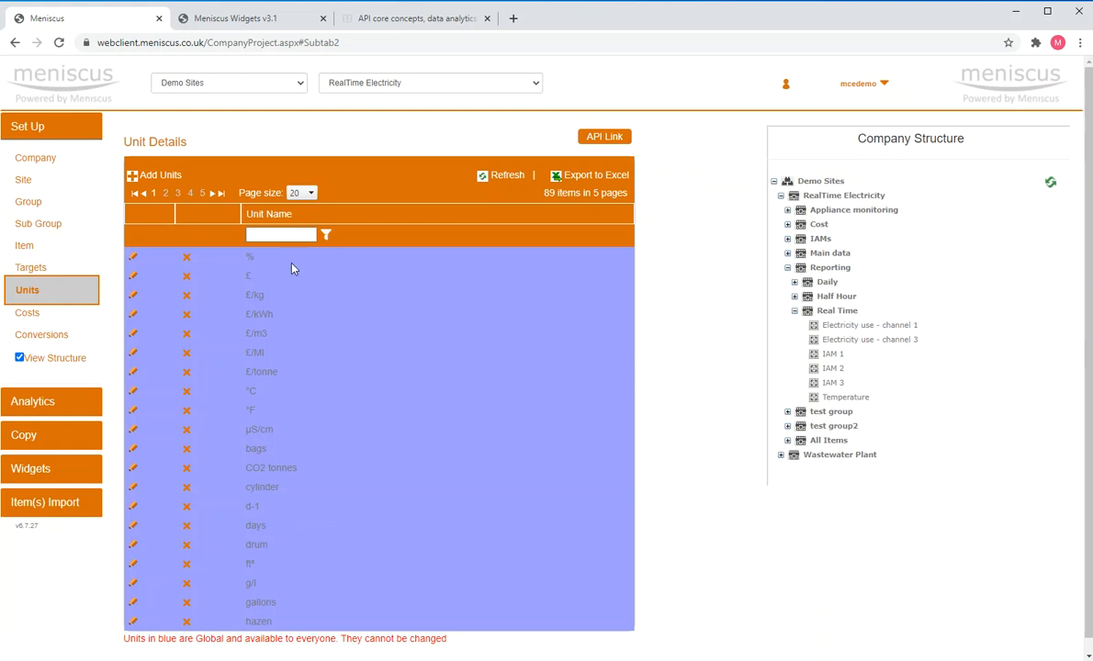
pyautogui.scroll(-1, 293, 268)
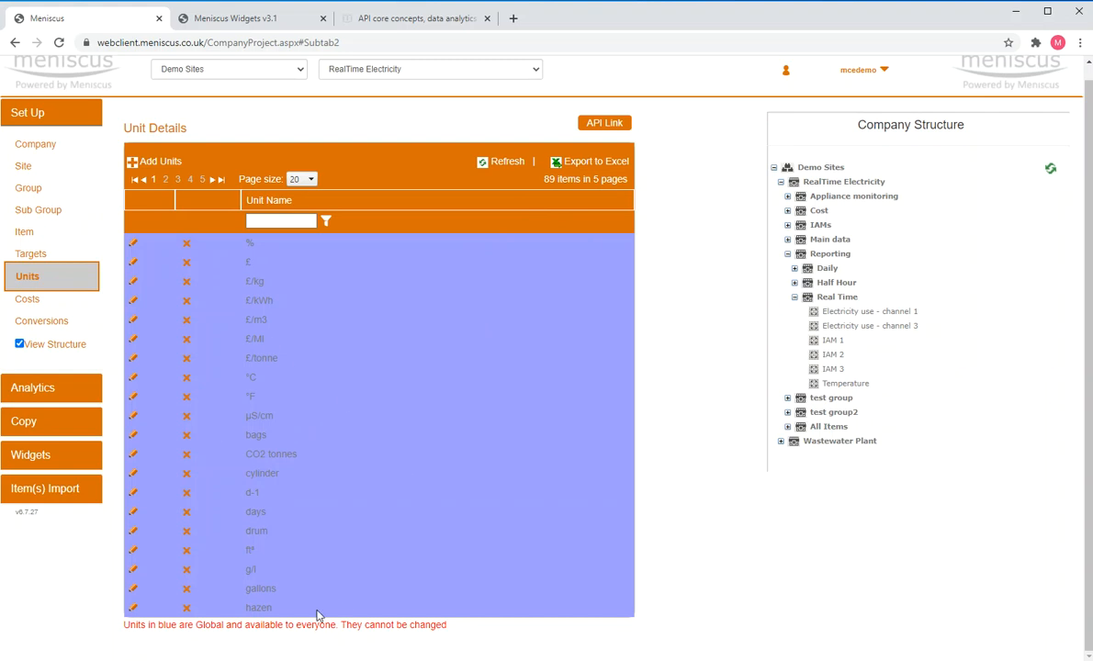
# Step: View the cost details and locate the Electricity rate item under All Items in the RealTime Electricity structure
pyautogui.click(28, 302)
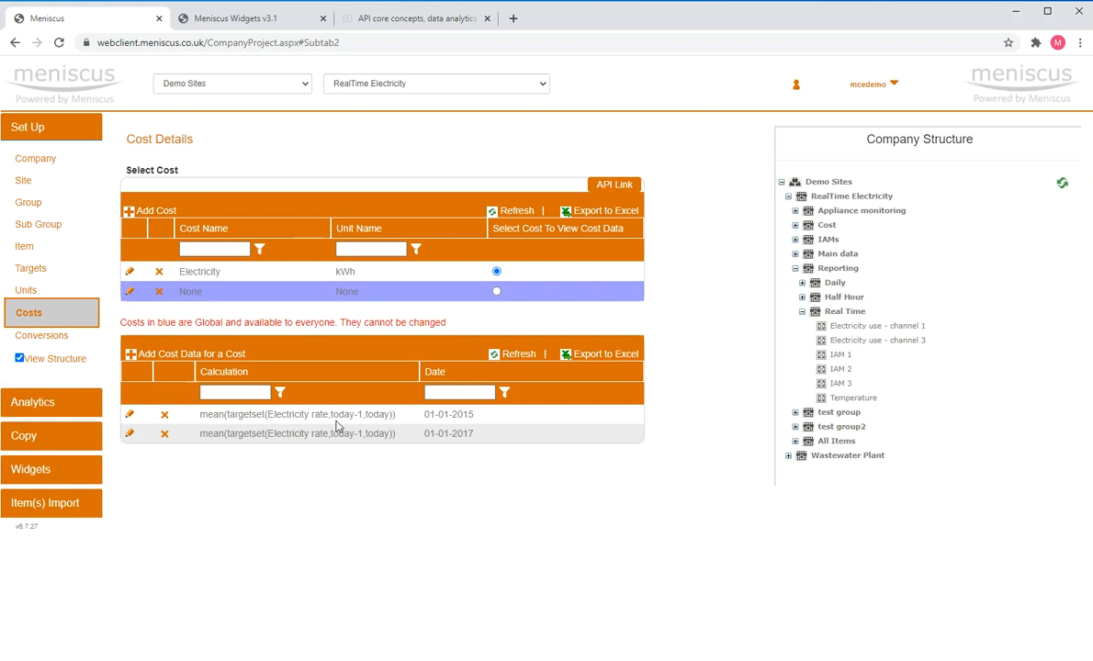
pyautogui.click(796, 442)
pyautogui.scroll(-8, 1018, 368)
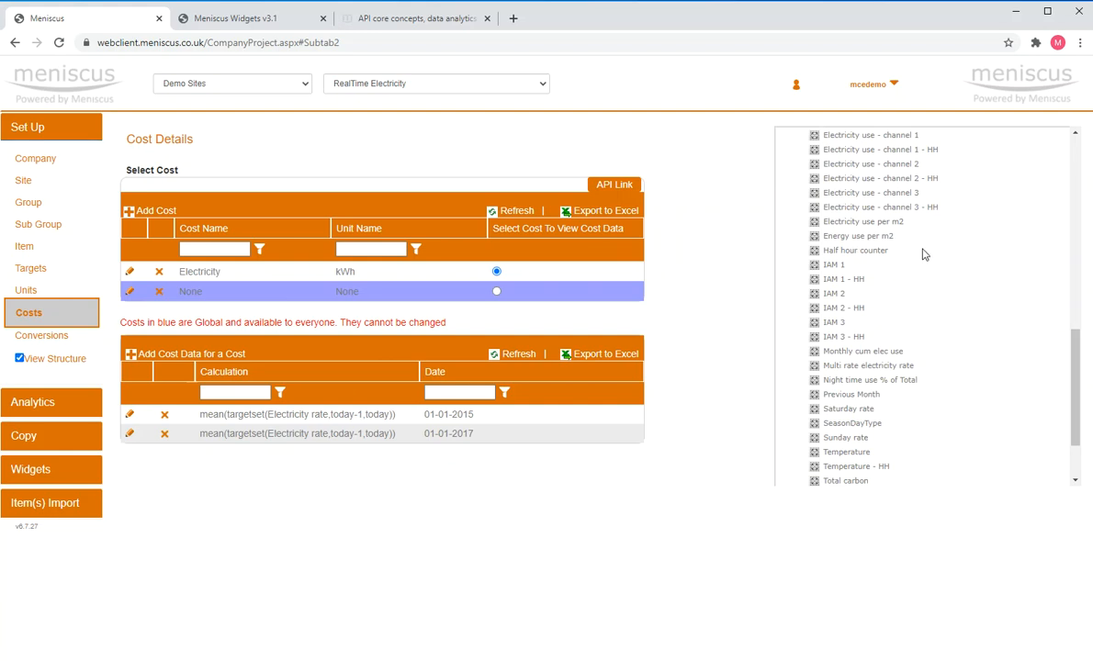
pyautogui.scroll(3, 930, 277)
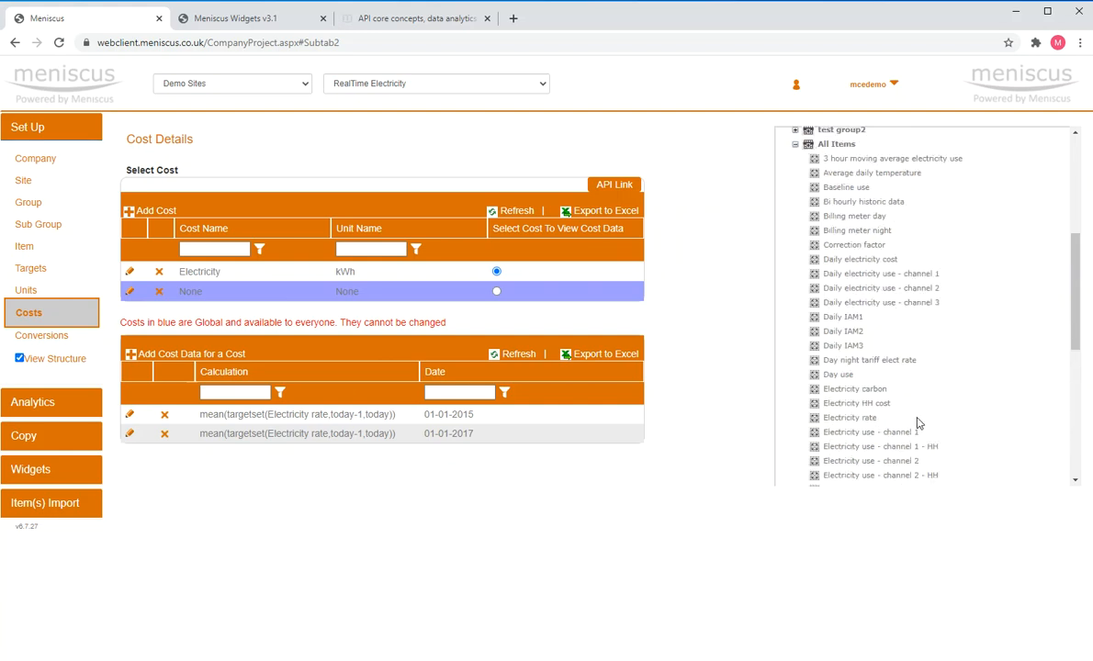
pyautogui.click(847, 421)
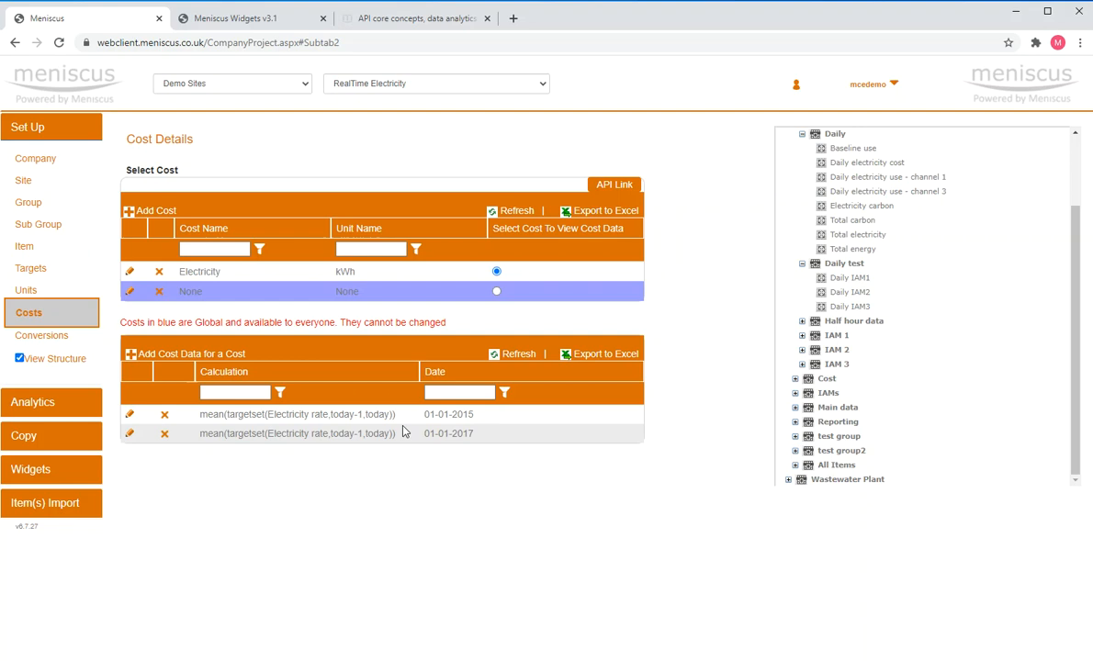
# Step: View the cost data for the None cost and switch back to the Electricity cost
pyautogui.click(497, 293)
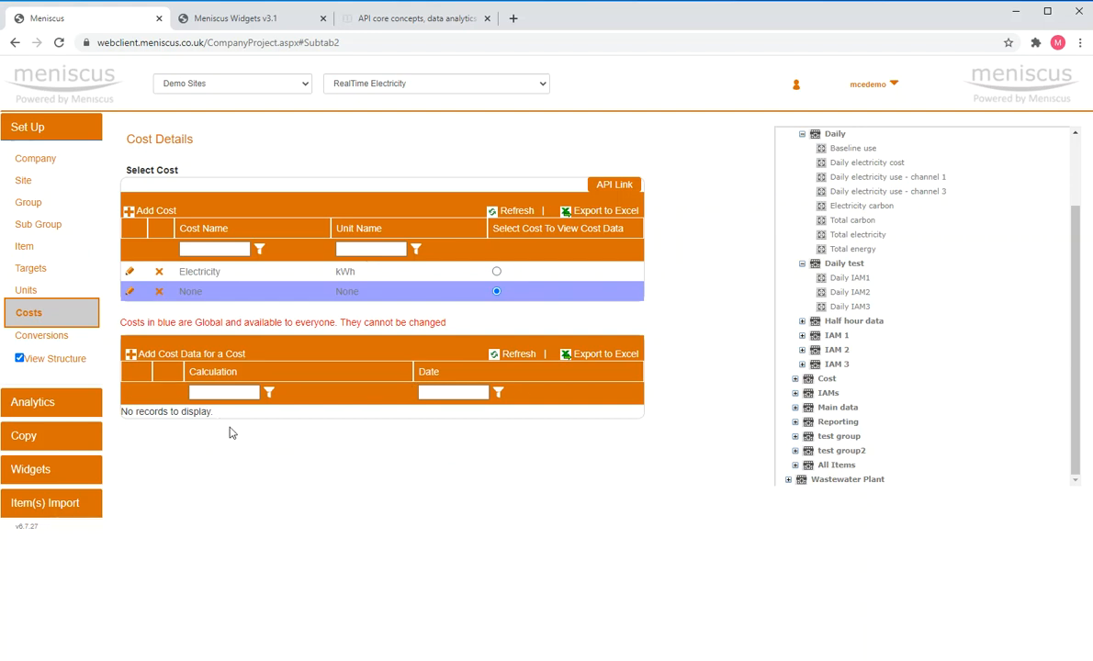
pyautogui.click(497, 272)
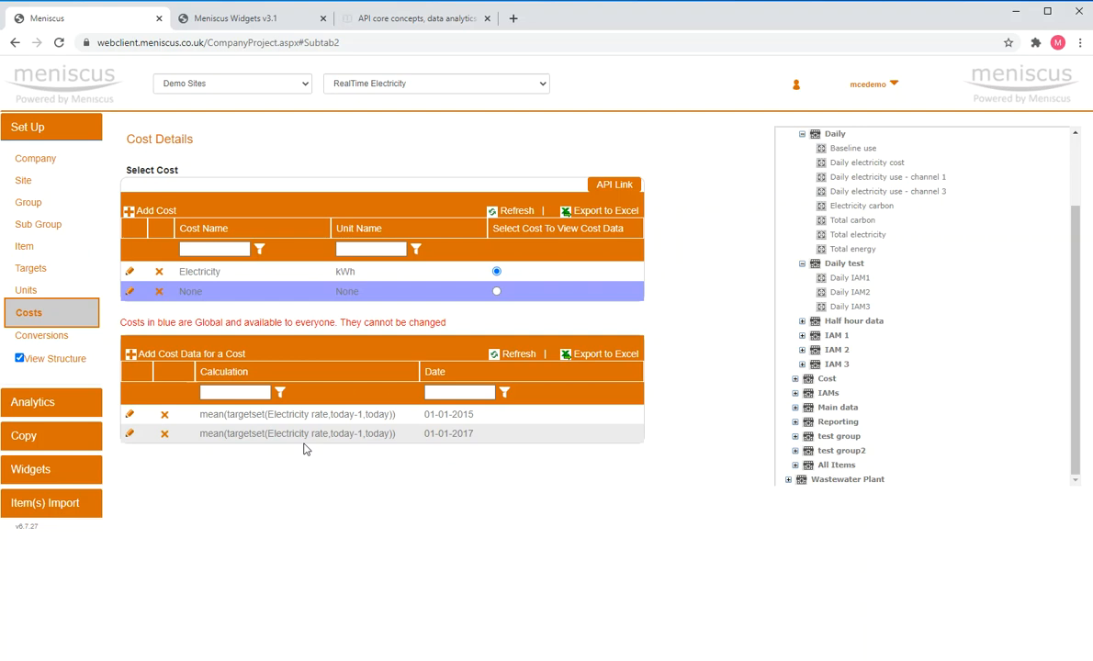
# Step: Open the conversion details and choose kWh as the display units to list its conversions
pyautogui.click(41, 338)
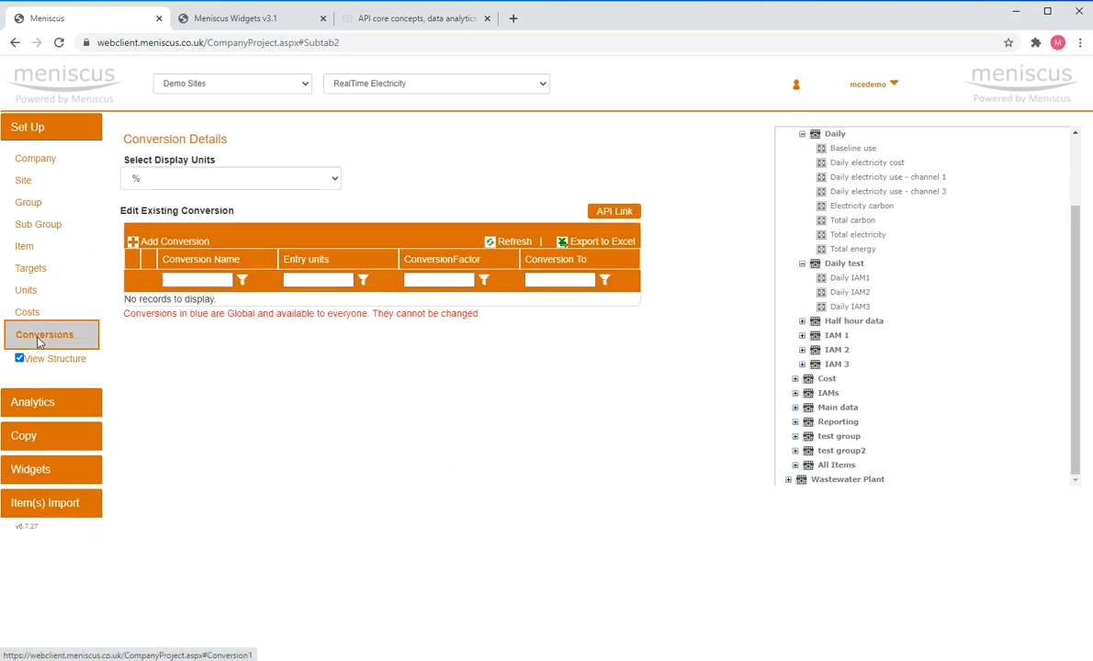
pyautogui.click(323, 178)
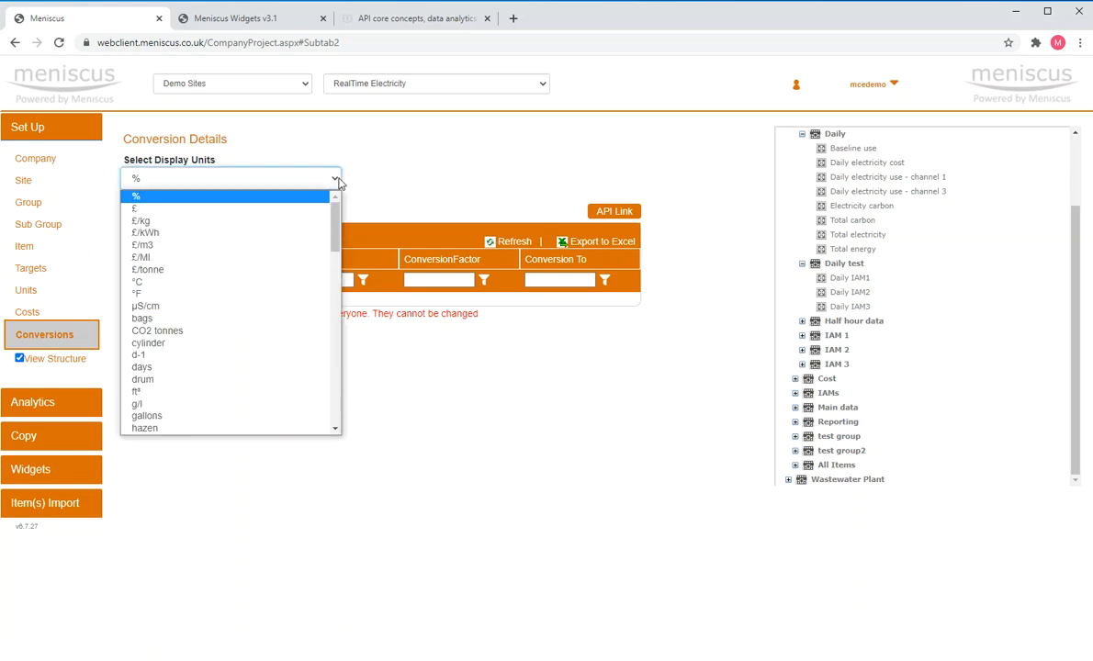
pyautogui.scroll(-8, 312, 293)
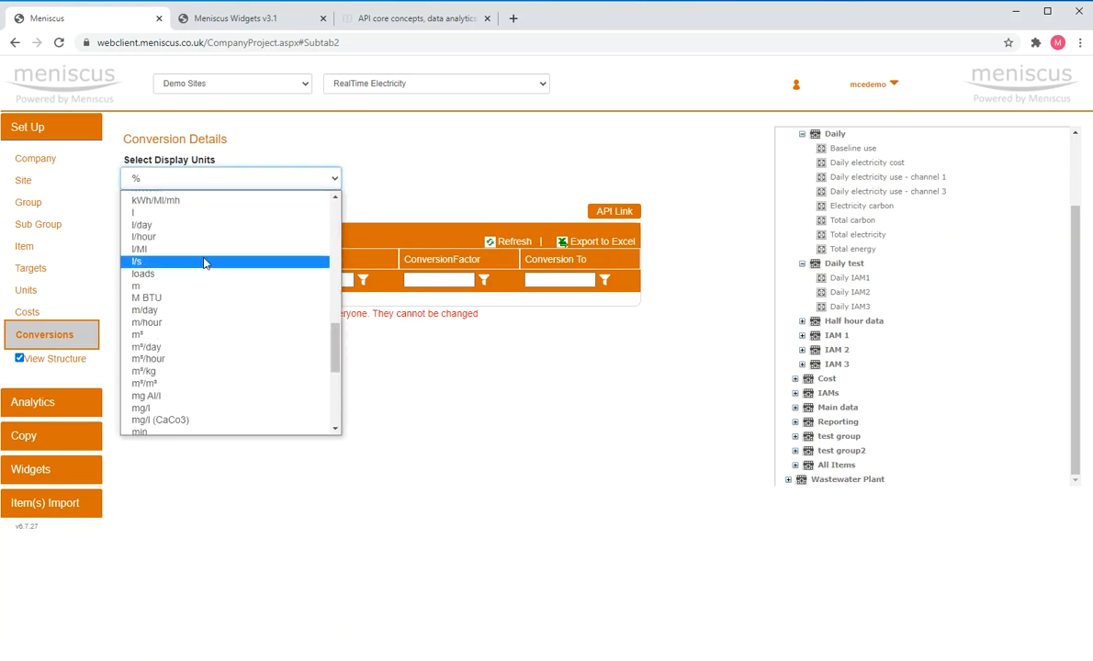
pyautogui.scroll(8, 254, 351)
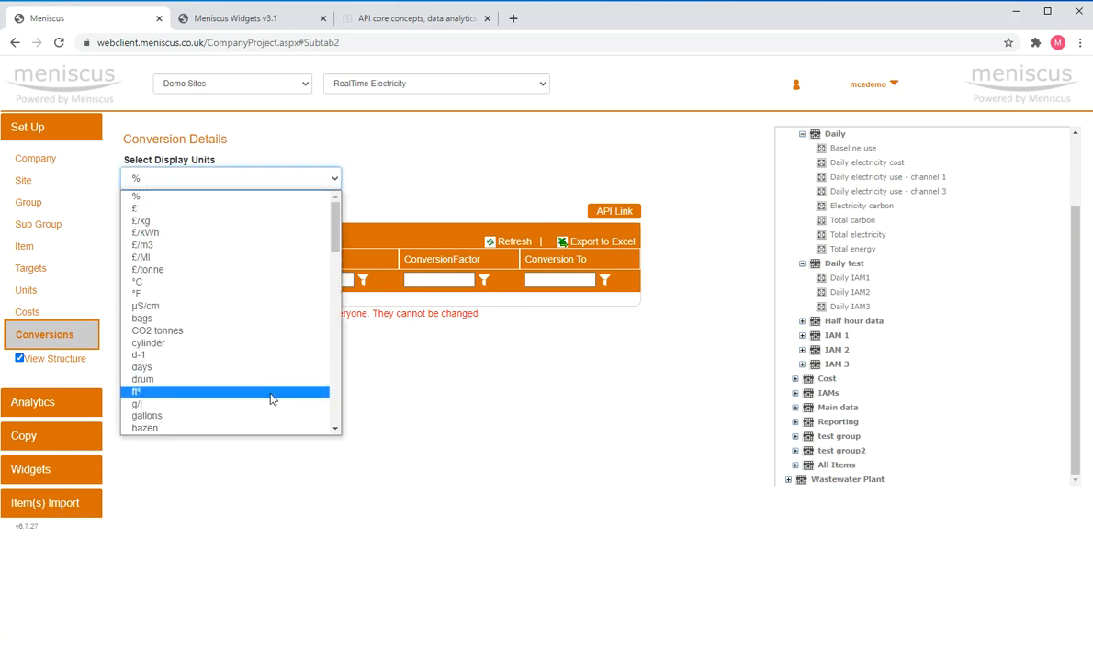
pyautogui.scroll(-7, 337, 429)
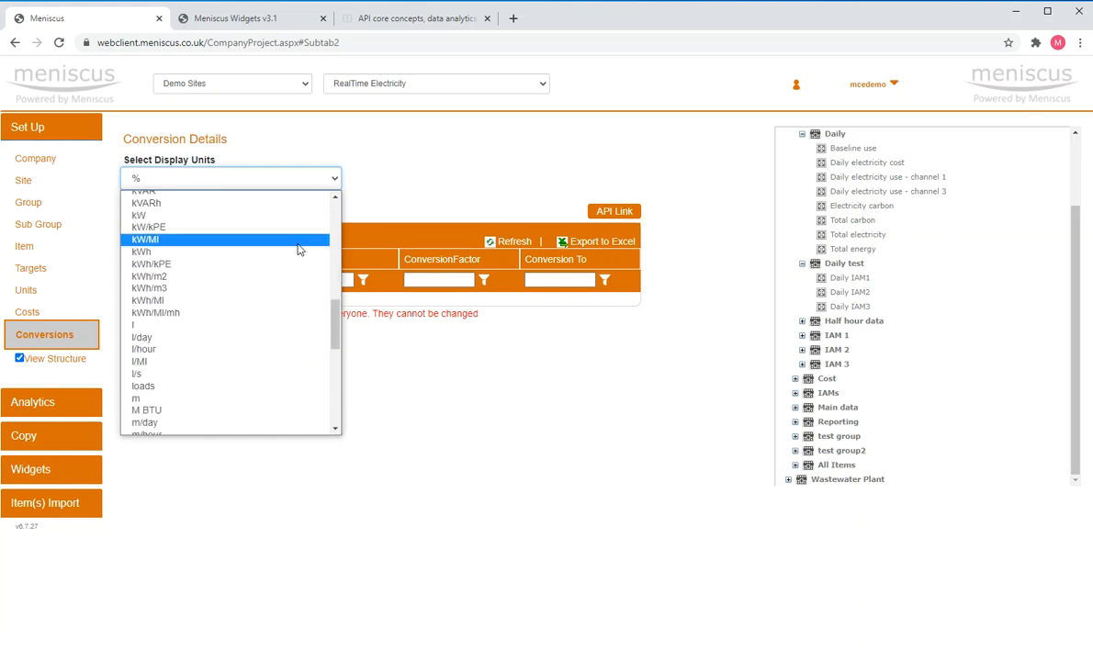
pyautogui.click(151, 250)
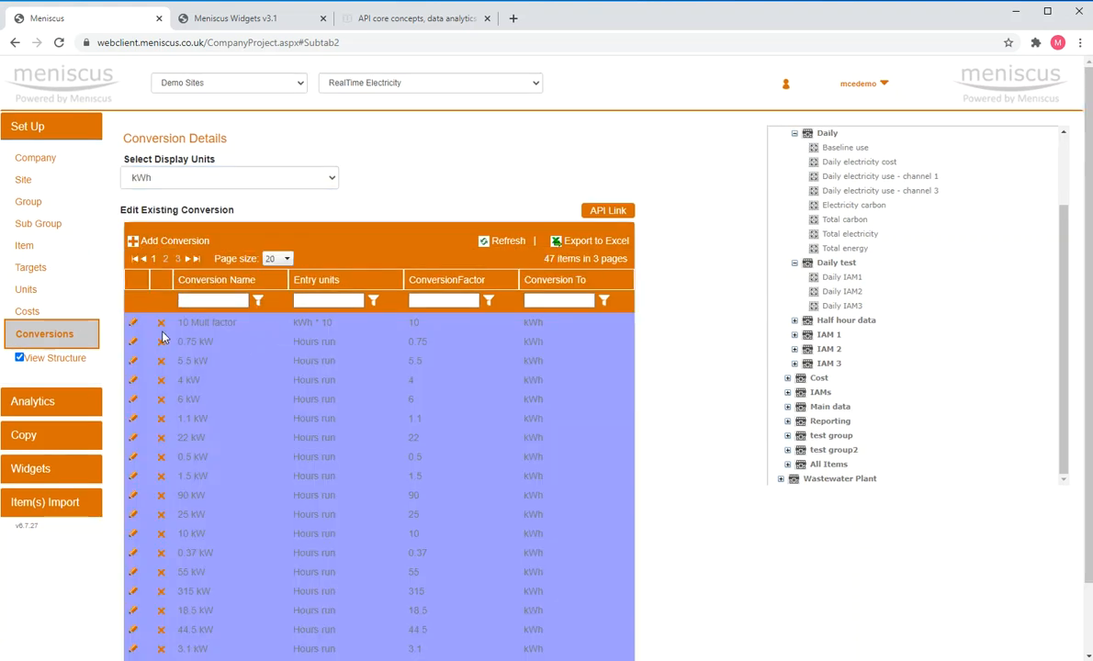
# Step: Look through the kWh conversions, view the API link for conversions, and close it
pyautogui.scroll(-2, 215, 345)
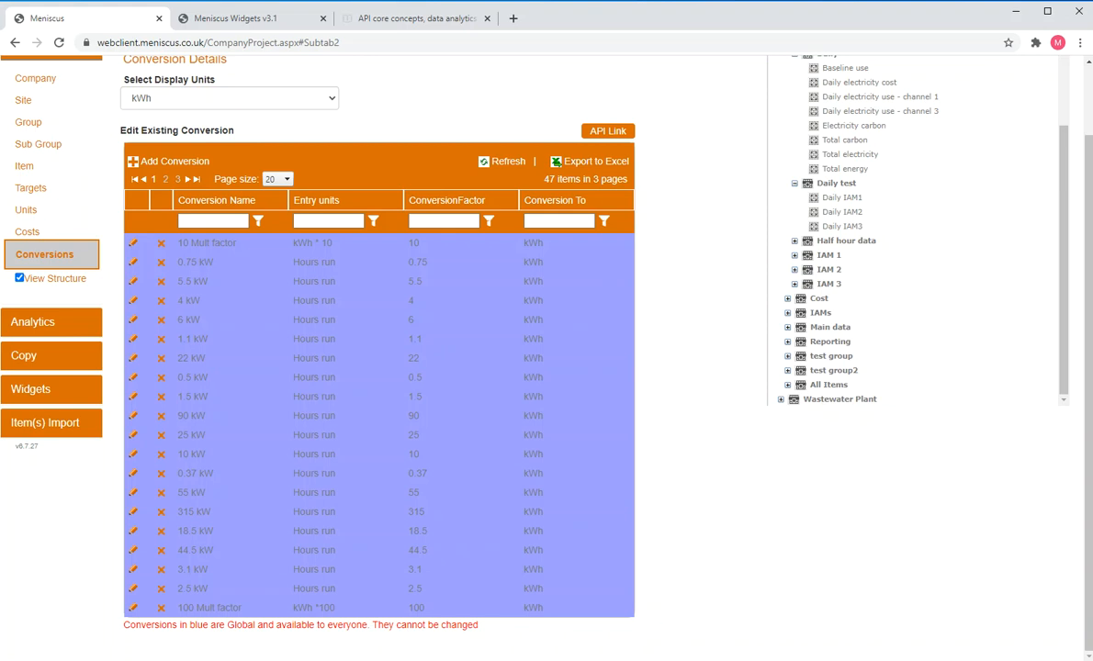
pyautogui.scroll(1, 662, 489)
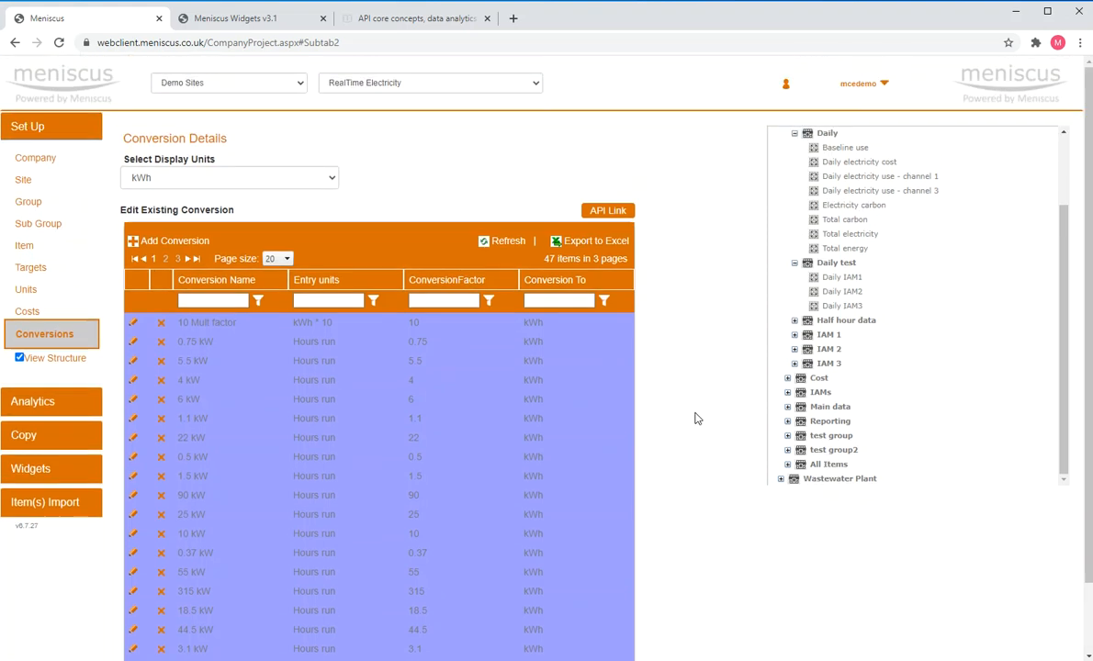
pyautogui.click(605, 212)
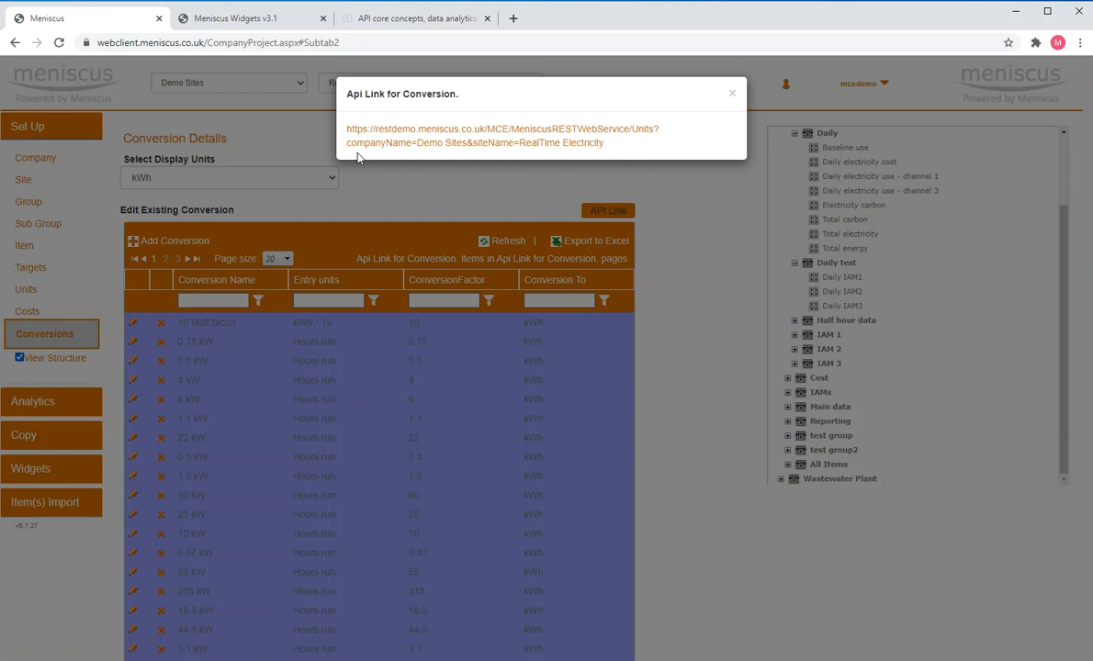
pyautogui.click(732, 94)
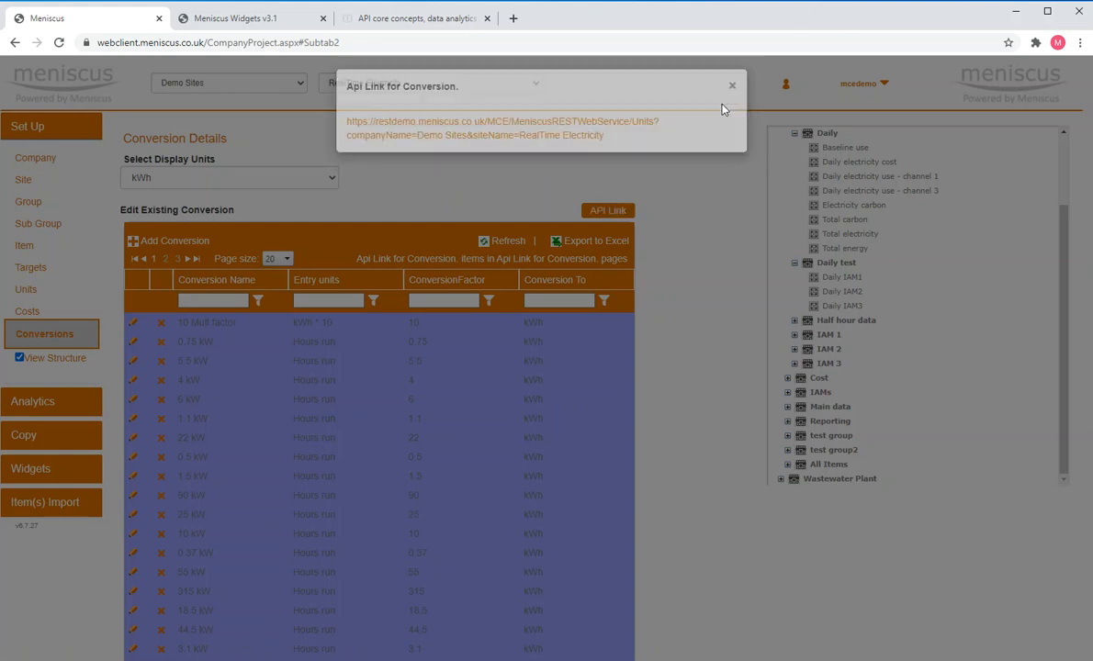